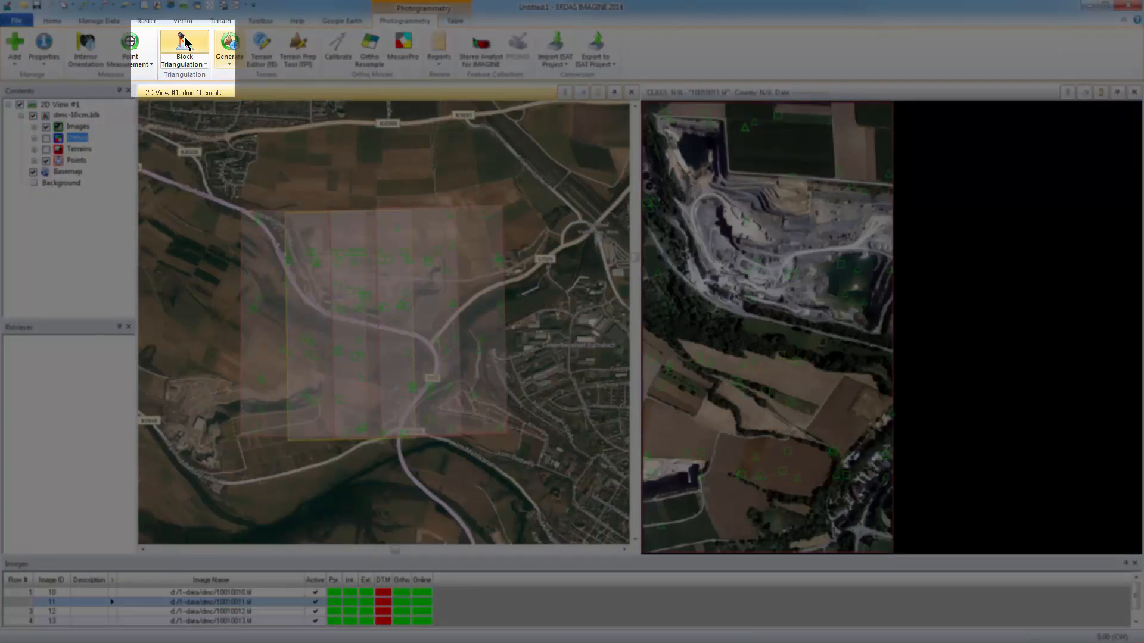
# Step: Run the block triangulation for the dmc-10cm block and close its summary
pyautogui.click(186, 41)
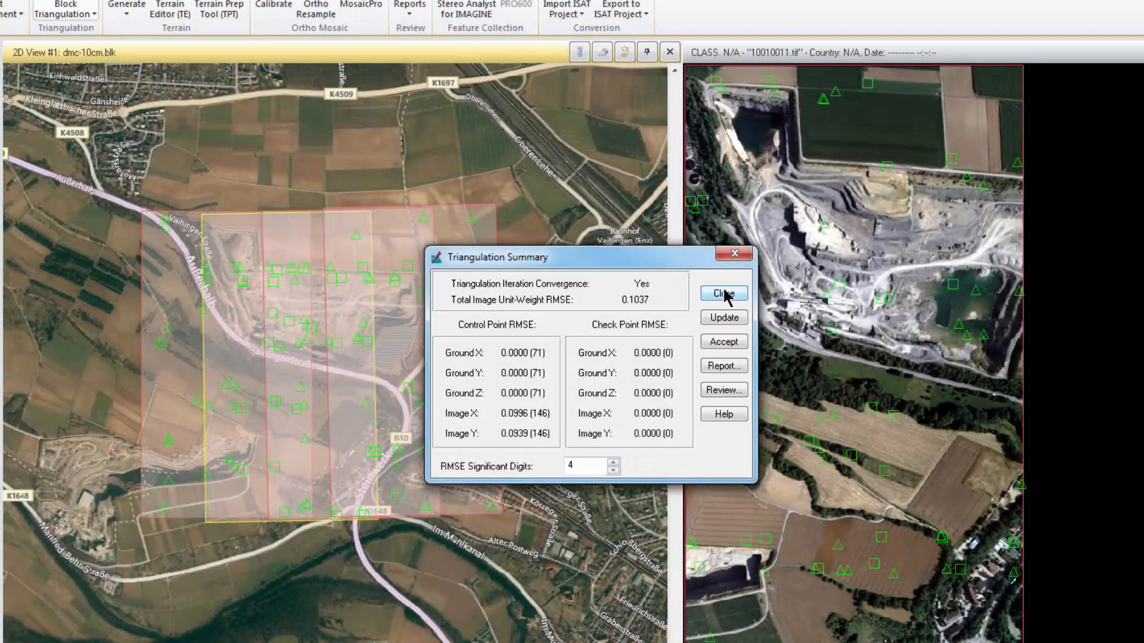
pyautogui.click(724, 294)
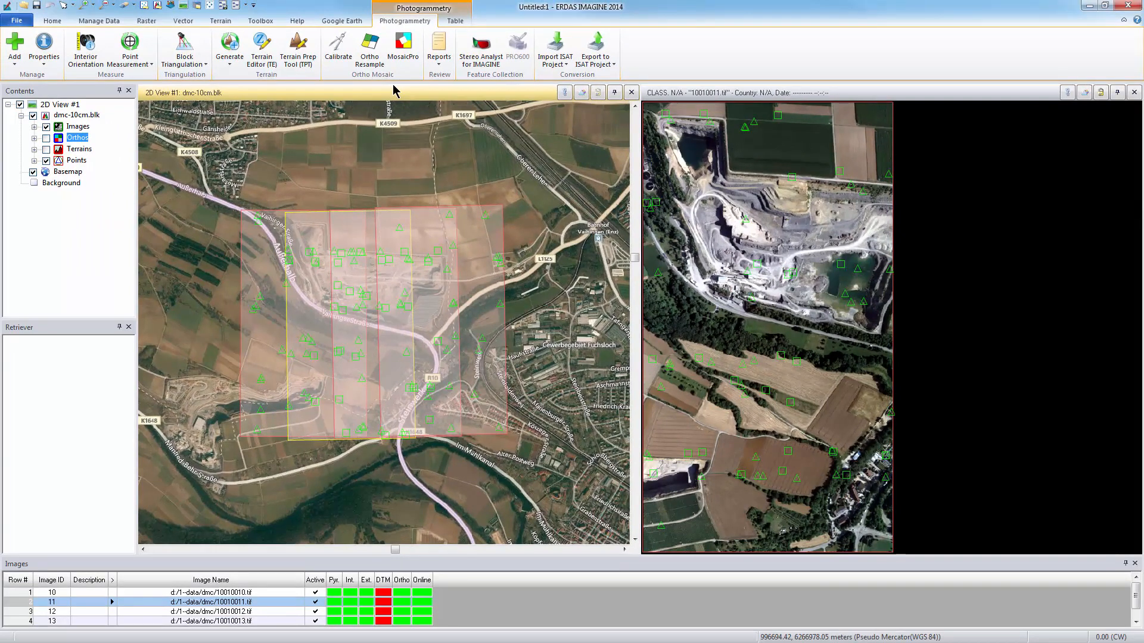
# Step: Start Enhanced ATE terrain generation for the block, saving the block changes, and maximize the eATE Manager
pyautogui.click(229, 60)
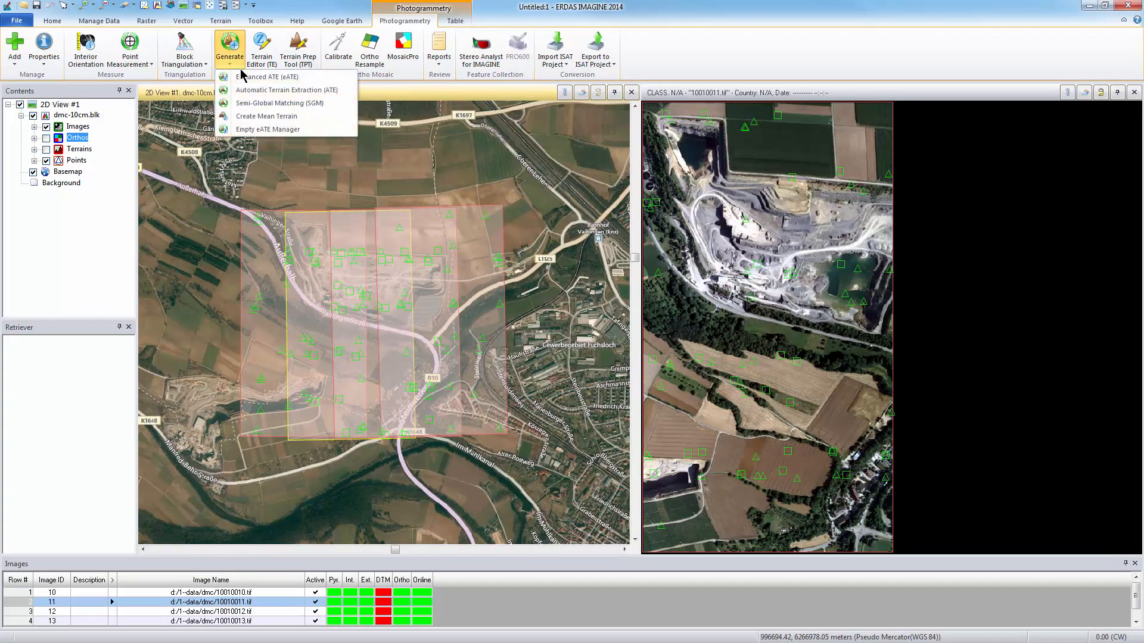
pyautogui.click(285, 77)
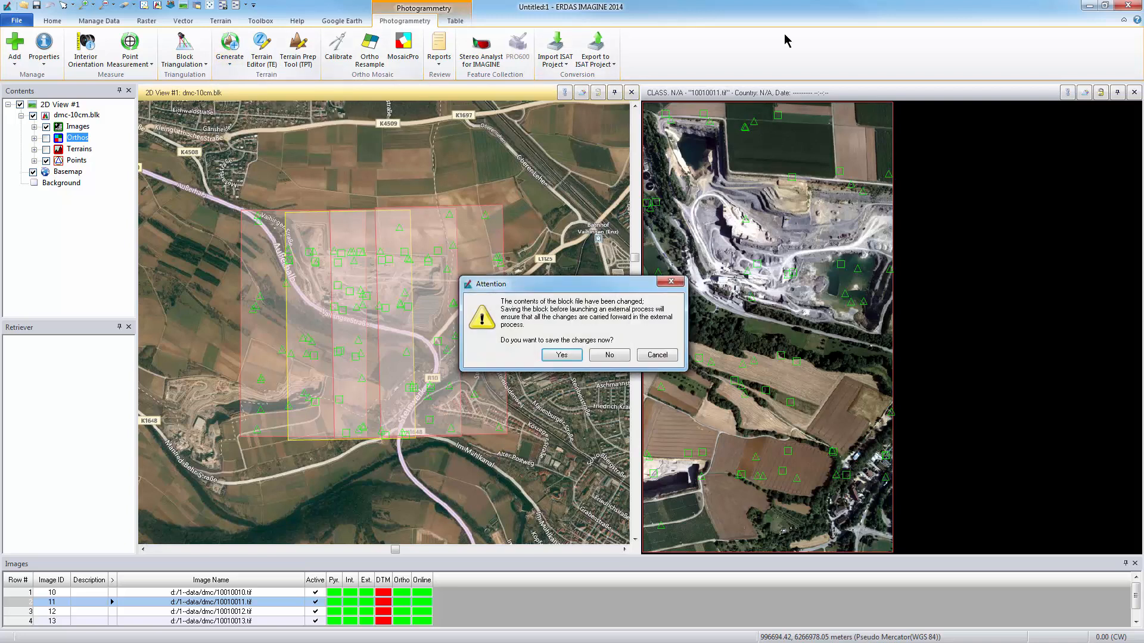
pyautogui.click(562, 355)
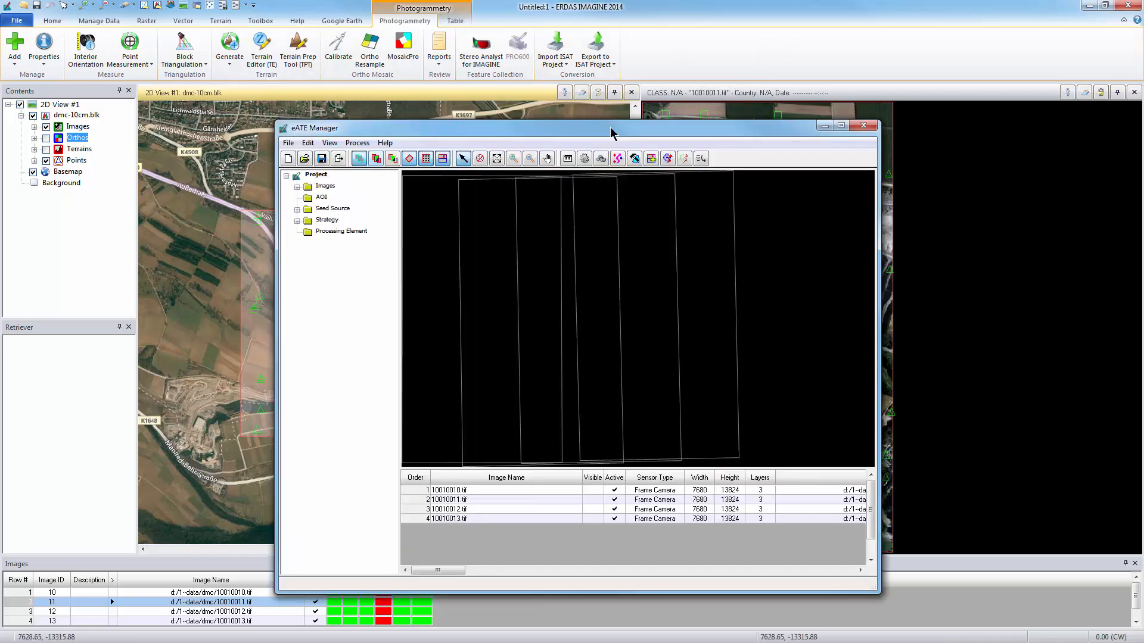
pyautogui.click(845, 122)
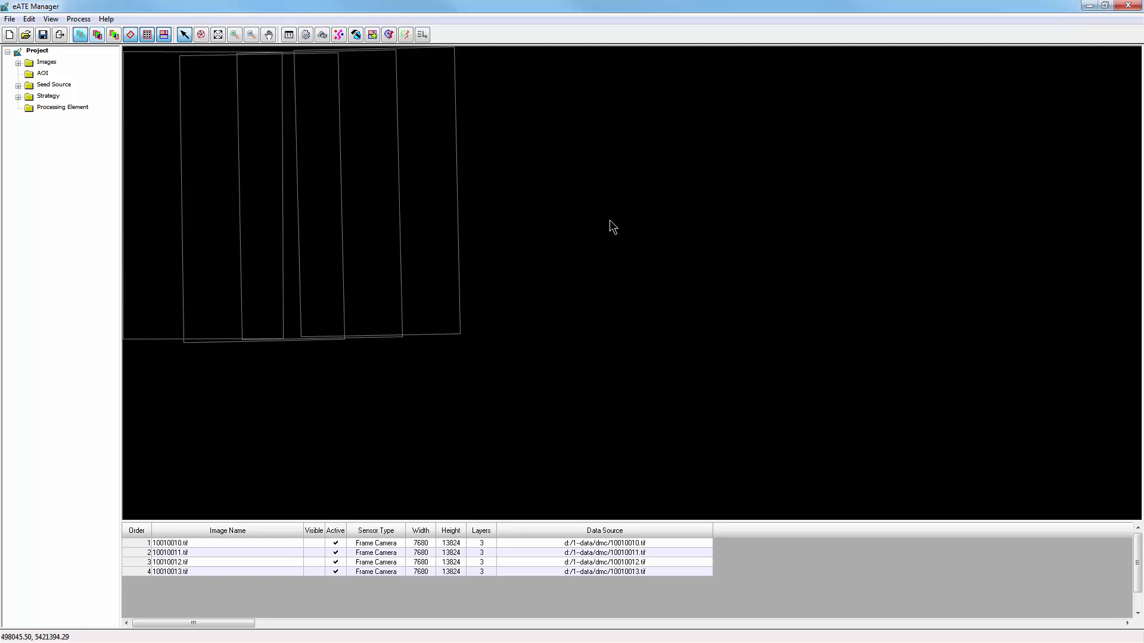
# Step: Fit the image footprints to the view, make all four images visible and display their raster imagery
pyautogui.rightClick(250, 366)
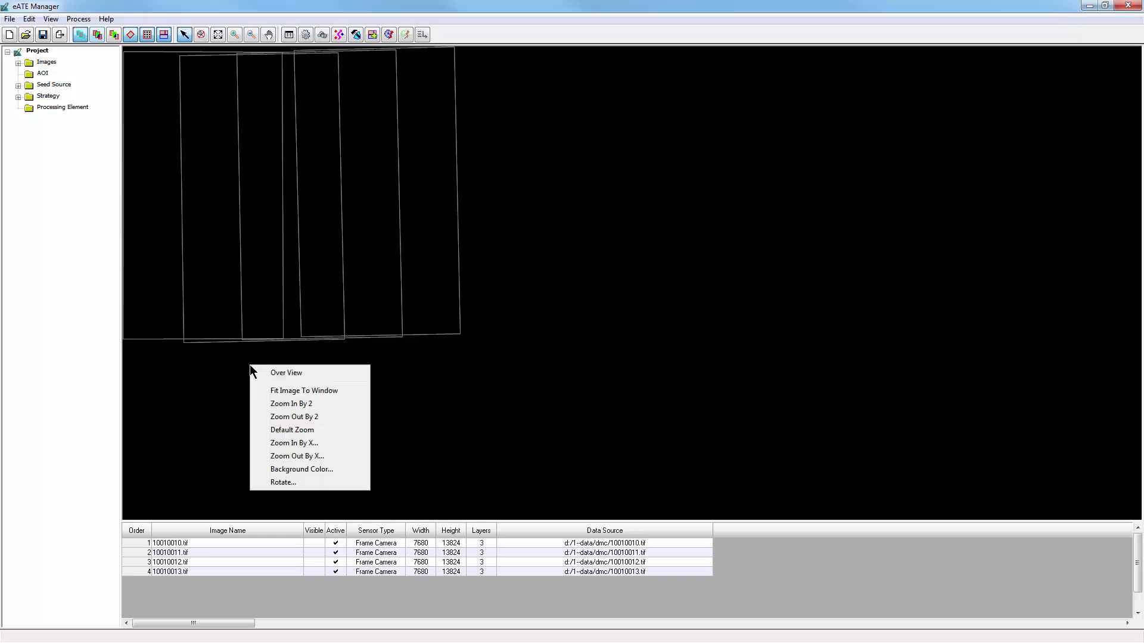
pyautogui.click(318, 391)
pyautogui.moveTo(136, 542); pyautogui.dragTo(139, 570)
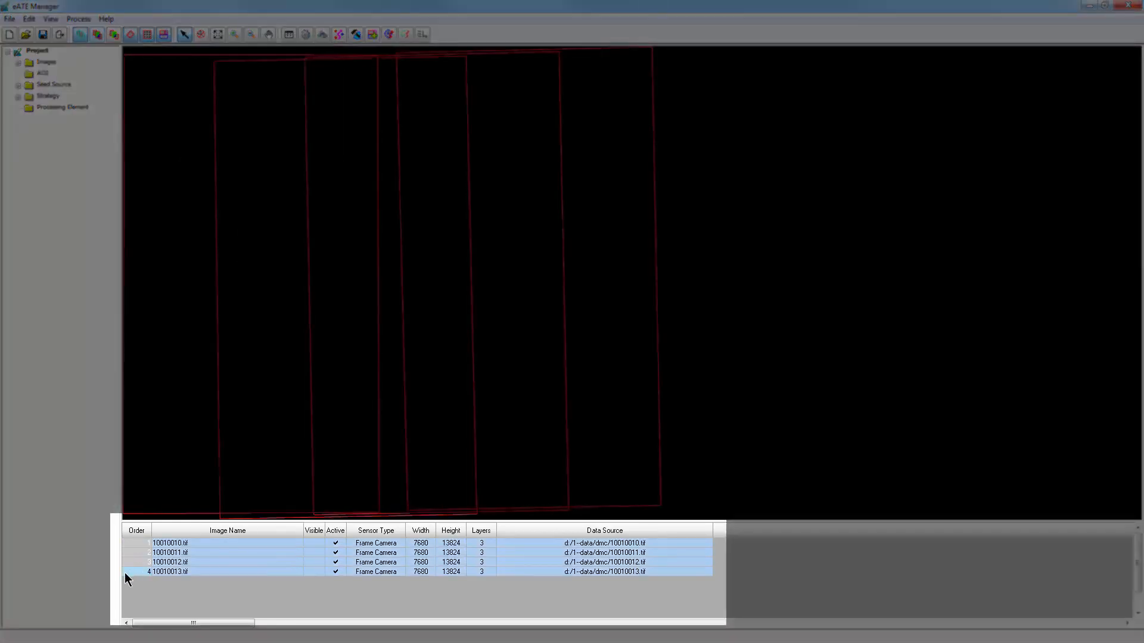
pyautogui.click(314, 544)
pyautogui.click(314, 553)
pyautogui.click(314, 572)
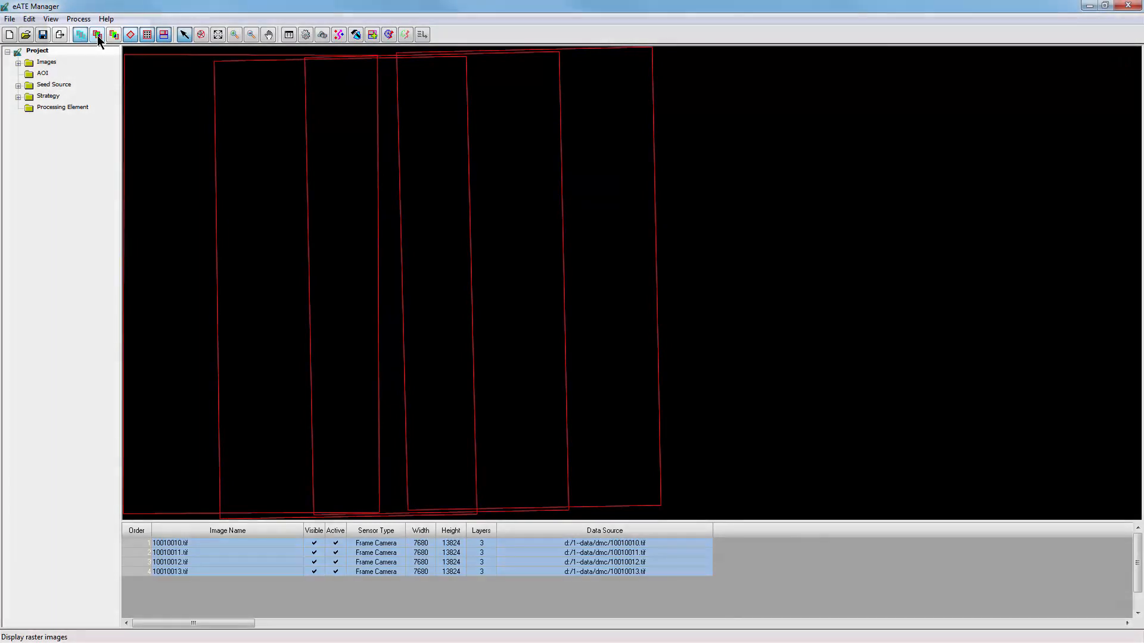
pyautogui.click(98, 34)
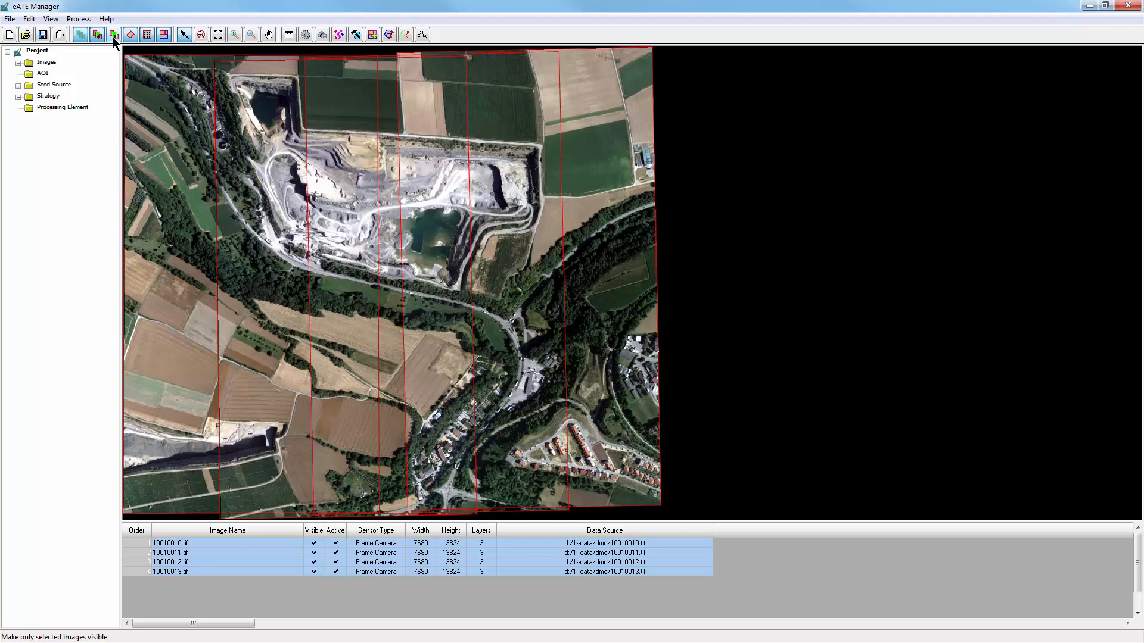
# Step: Expand the project's Images, Seed Source and Strategy folders and review their contents
pyautogui.click(18, 63)
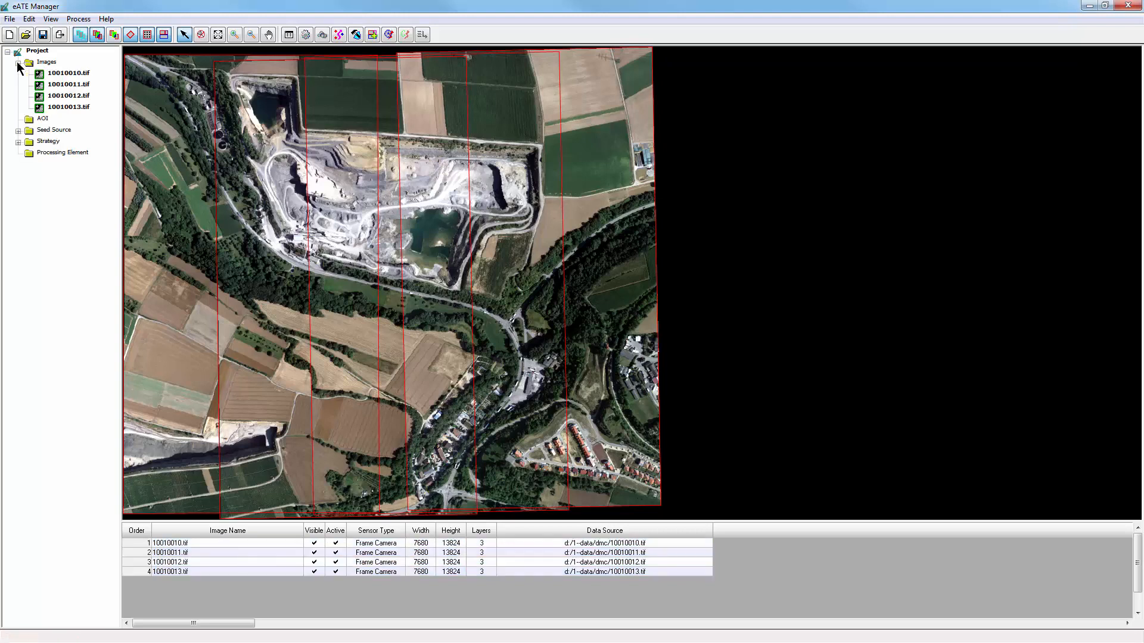
pyautogui.click(18, 130)
pyautogui.click(18, 153)
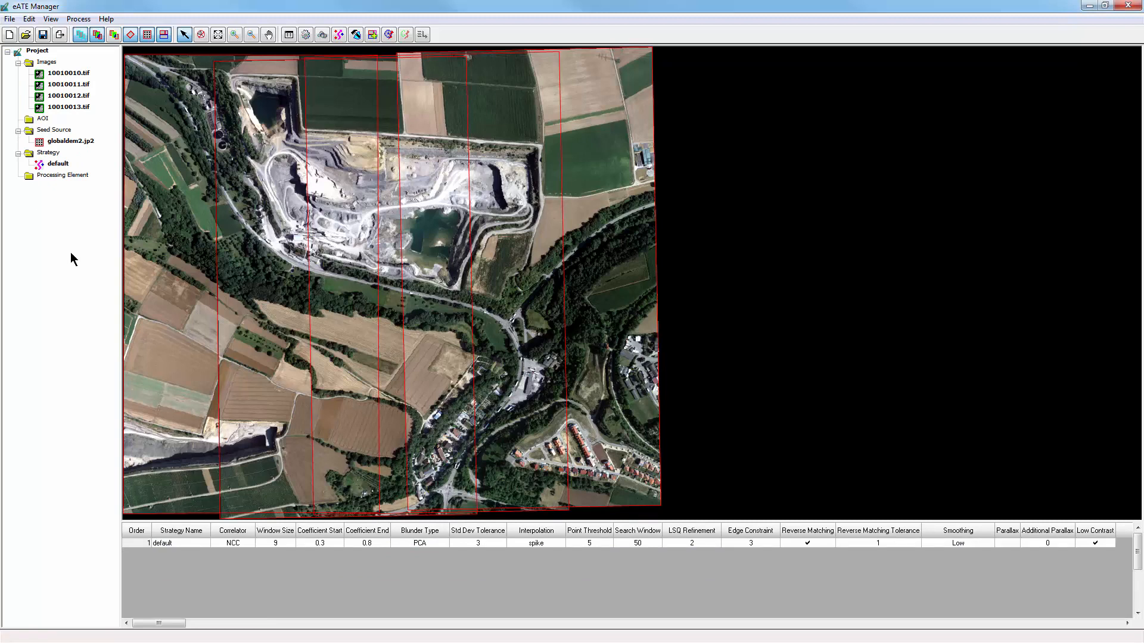
pyautogui.click(42, 62)
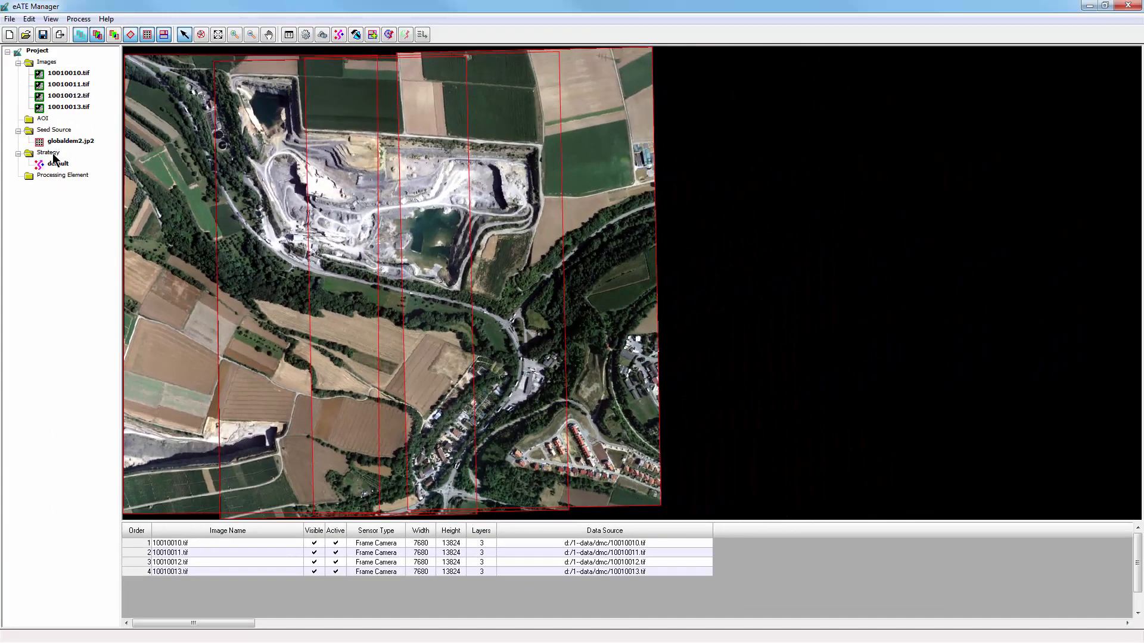
# Step: Look at the project's AOI list and the region delineation tools without drawing a region
pyautogui.click(31, 123)
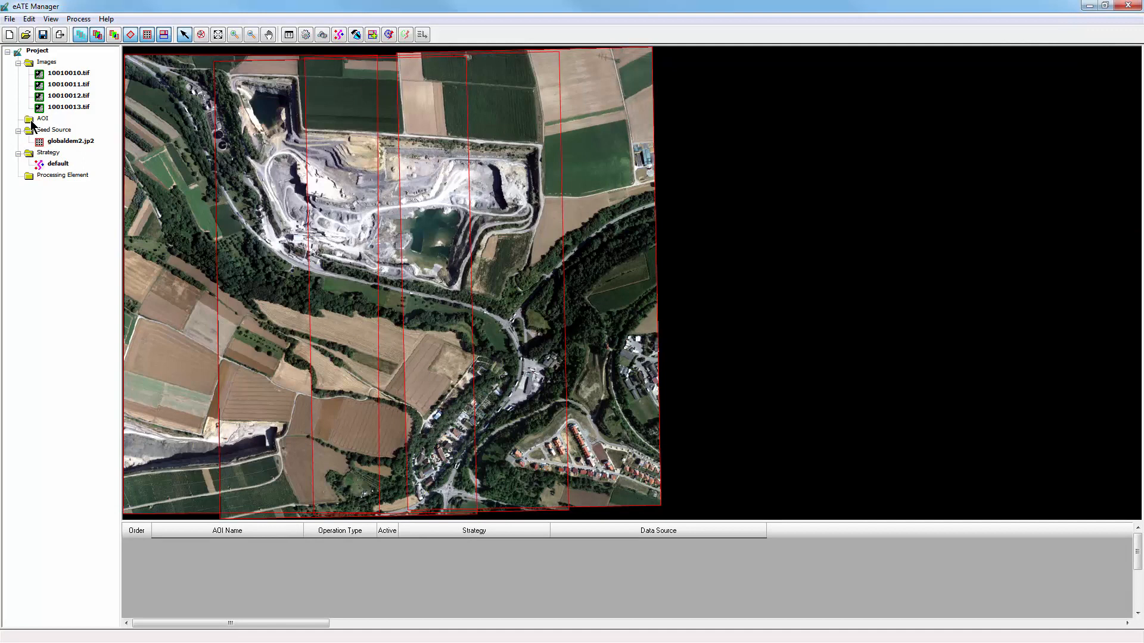
pyautogui.click(358, 34)
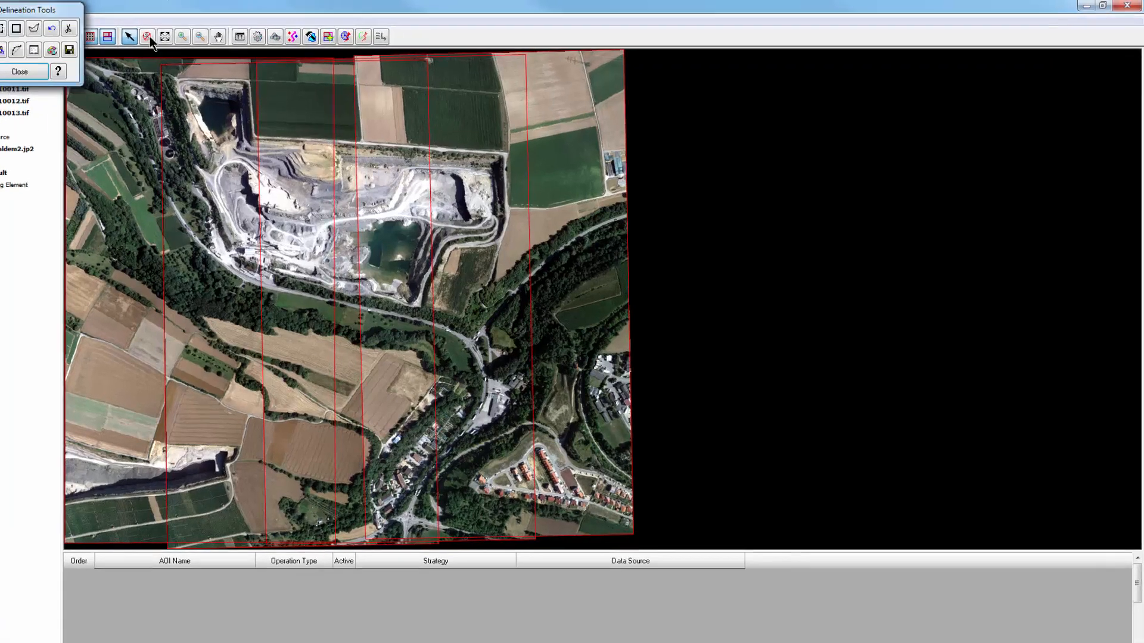
pyautogui.moveTo(95, 11); pyautogui.dragTo(828, 168)
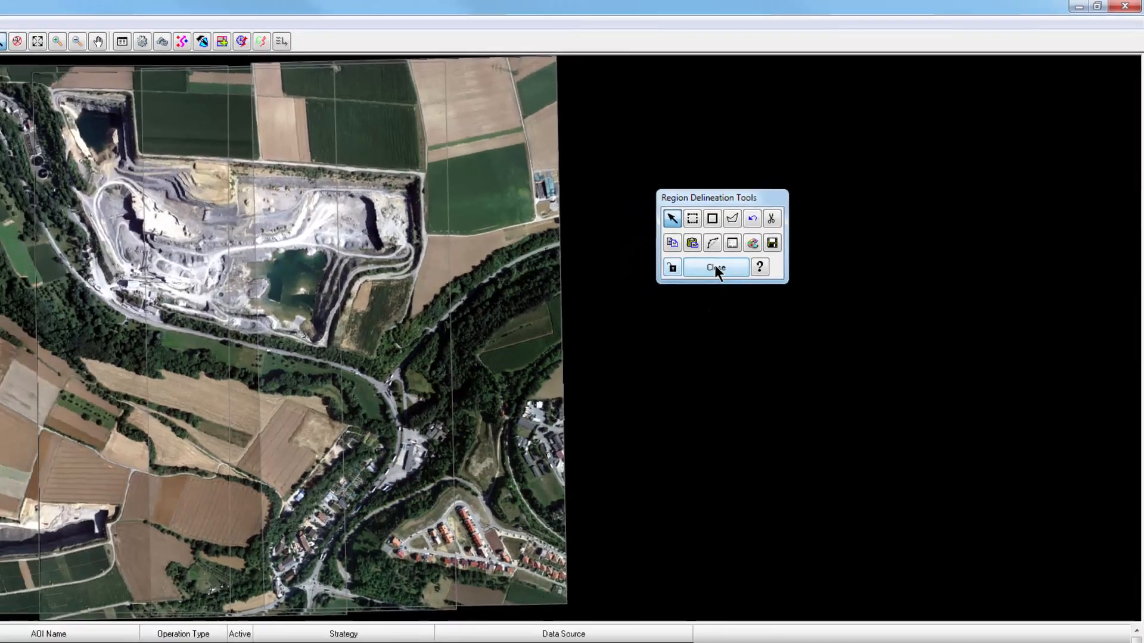
pyautogui.click(662, 301)
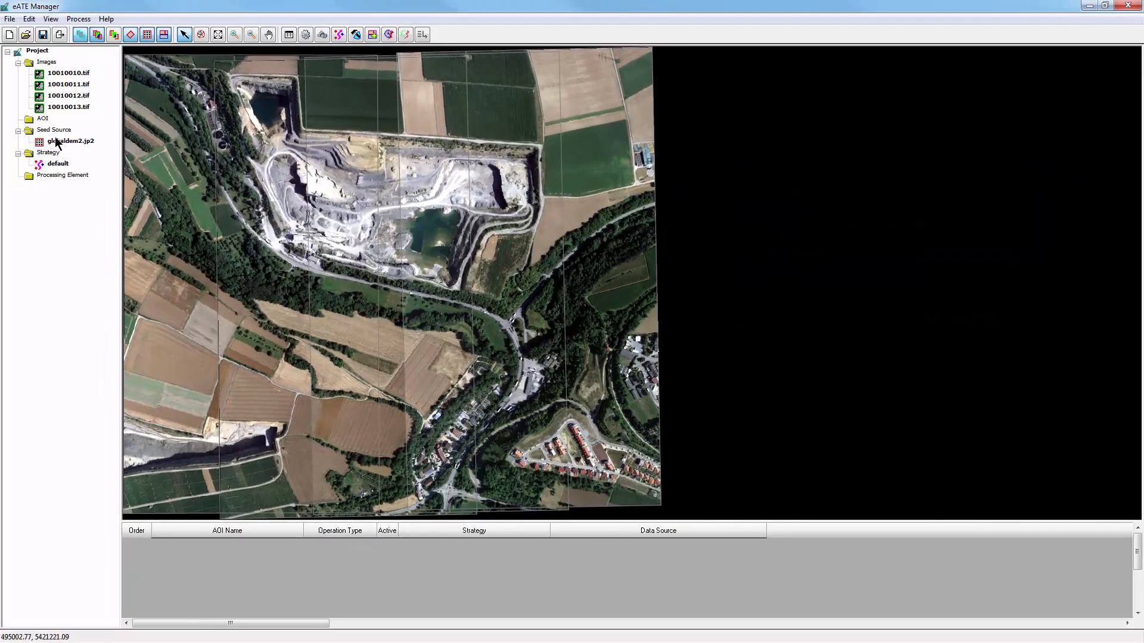
# Step: Add mass points from the block file dmc-10cm.blk to the seed sources
pyautogui.click(21, 134)
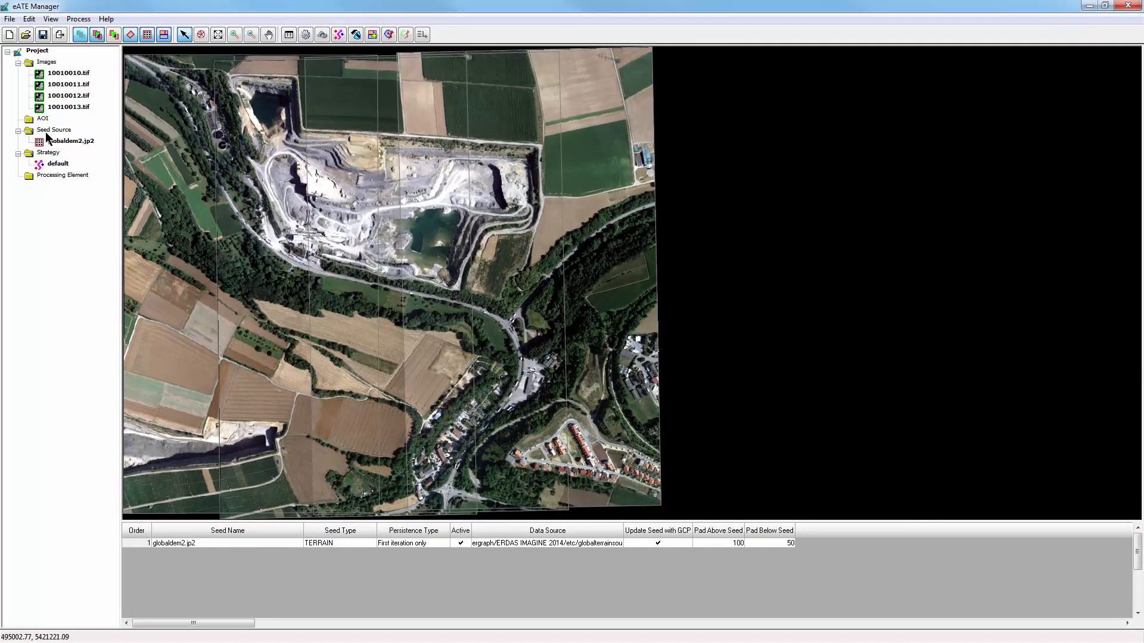
pyautogui.rightClick(47, 137)
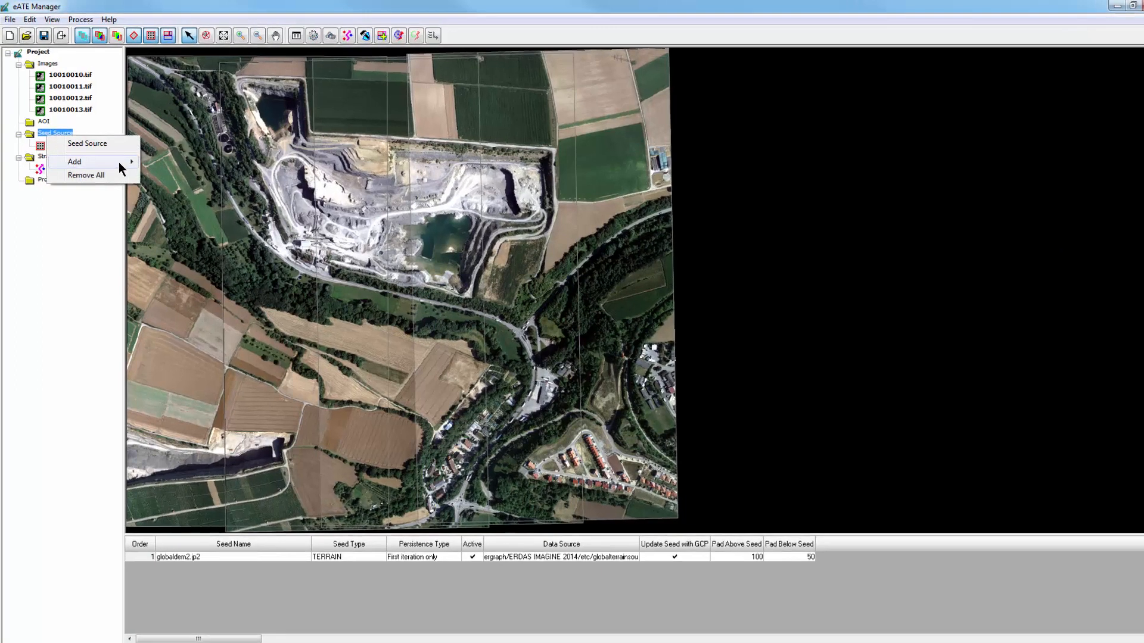
pyautogui.moveTo(113, 157)
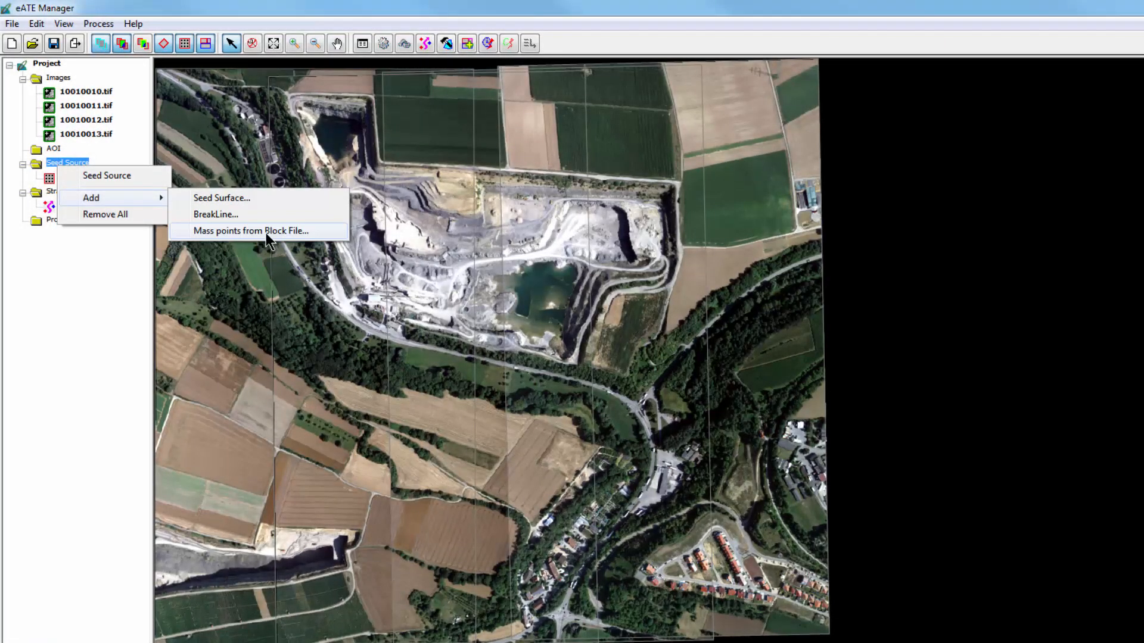
pyautogui.click(265, 231)
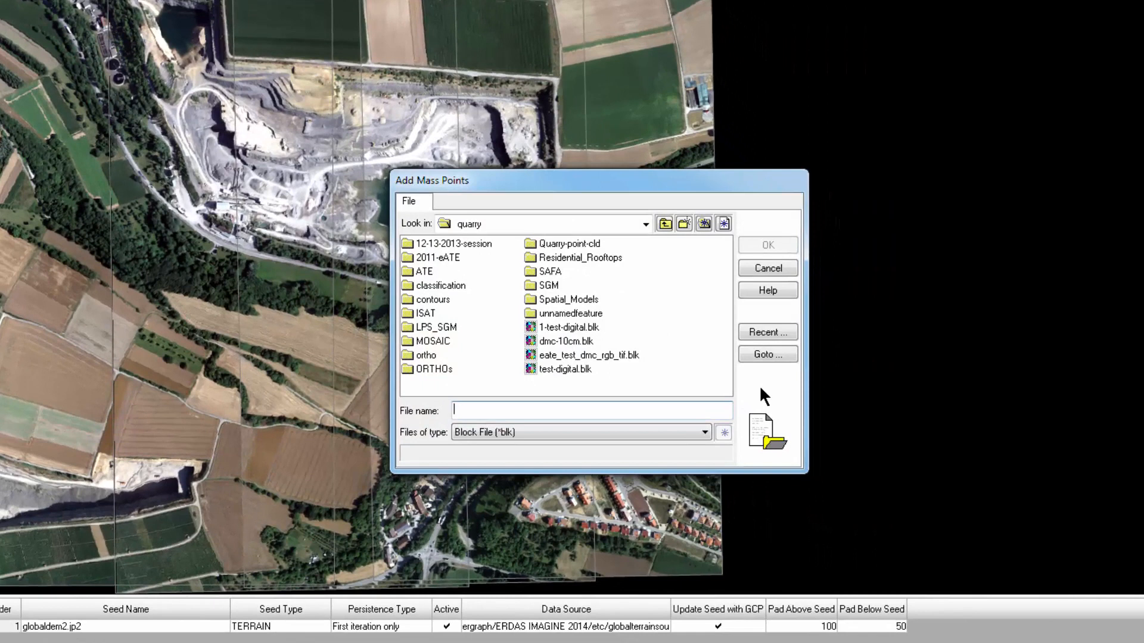
pyautogui.click(542, 340)
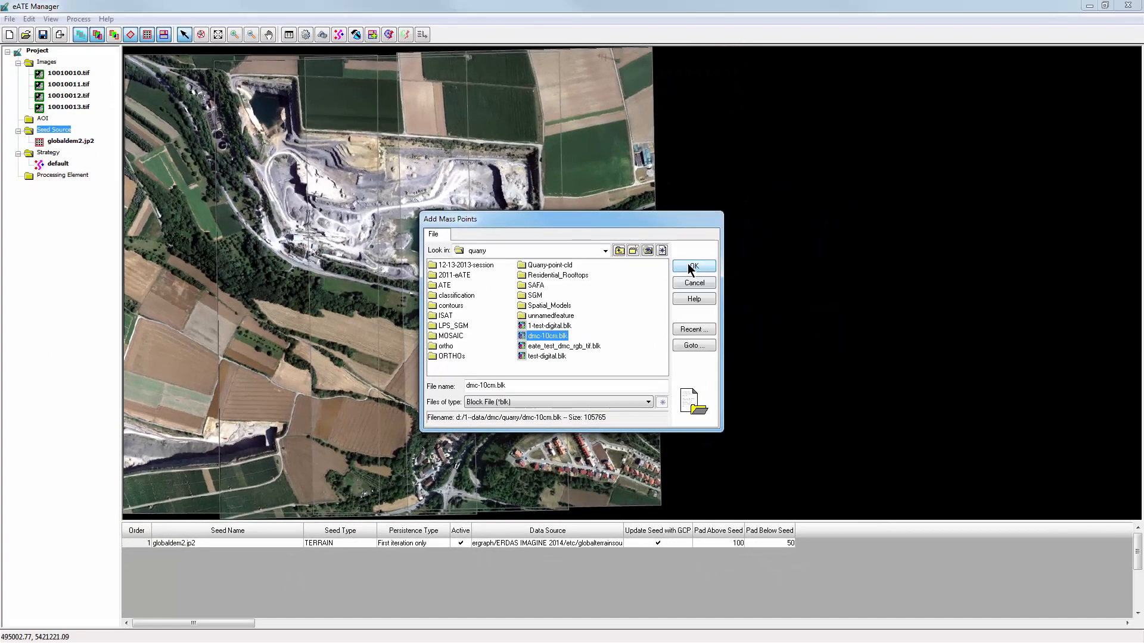
pyautogui.click(689, 265)
# Step: Examine the dmc-10cm.blk seed entry and the parameters of the default strategy
pyautogui.click(18, 86)
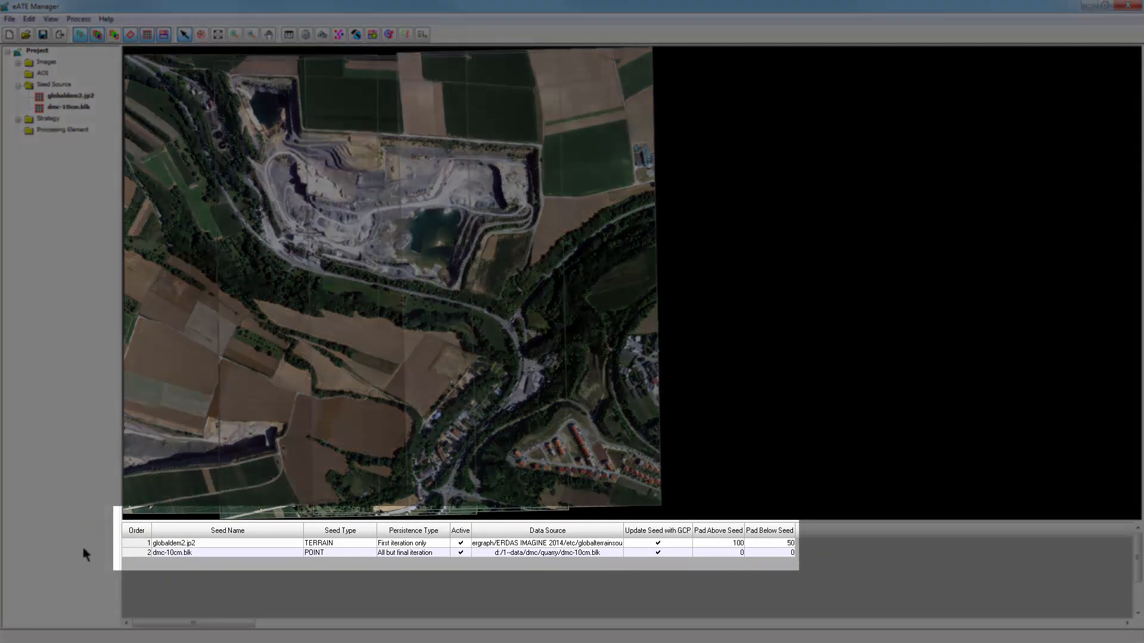
pyautogui.click(137, 553)
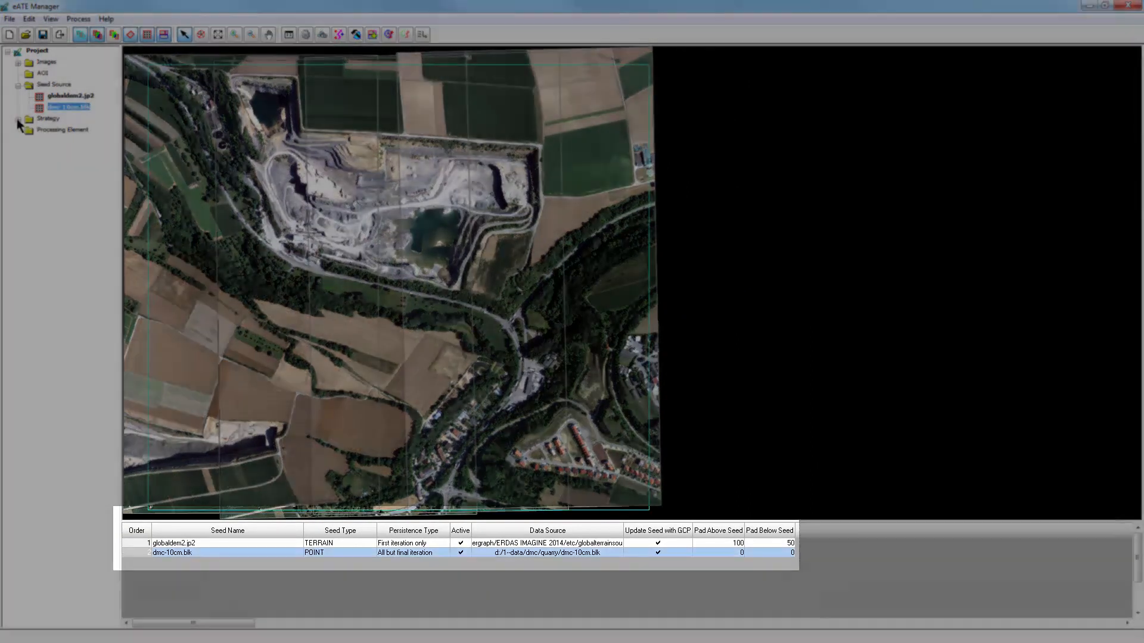
pyautogui.click(18, 120)
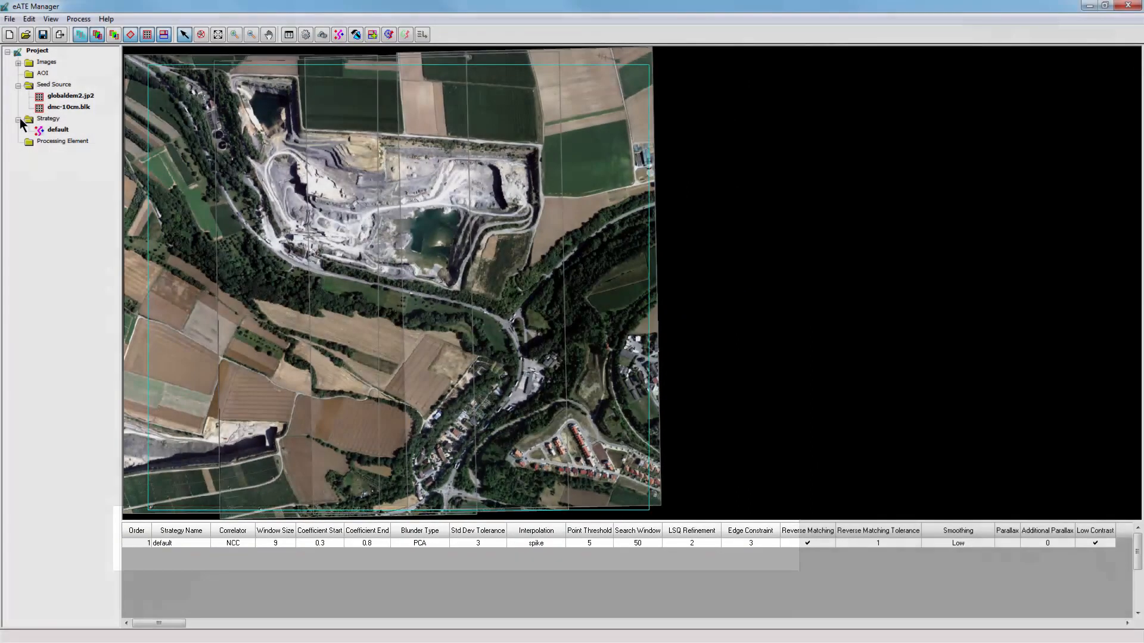
pyautogui.click(58, 130)
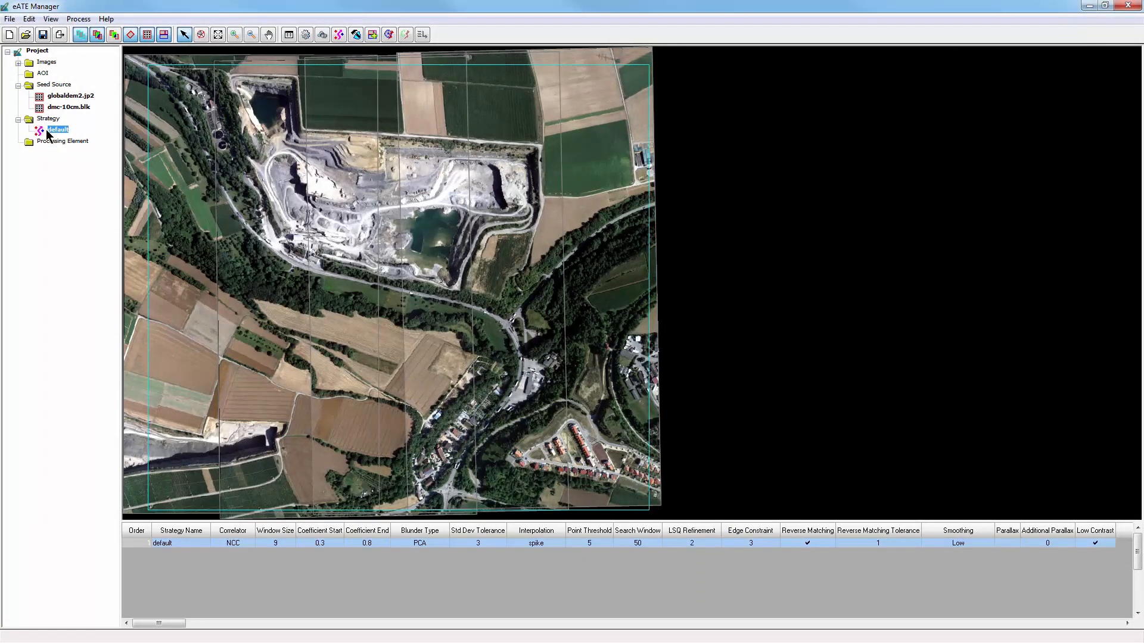
# Step: Examine the general process engine settings, trying the stop pyramid level and viewing the point sampling density choices
pyautogui.click(305, 35)
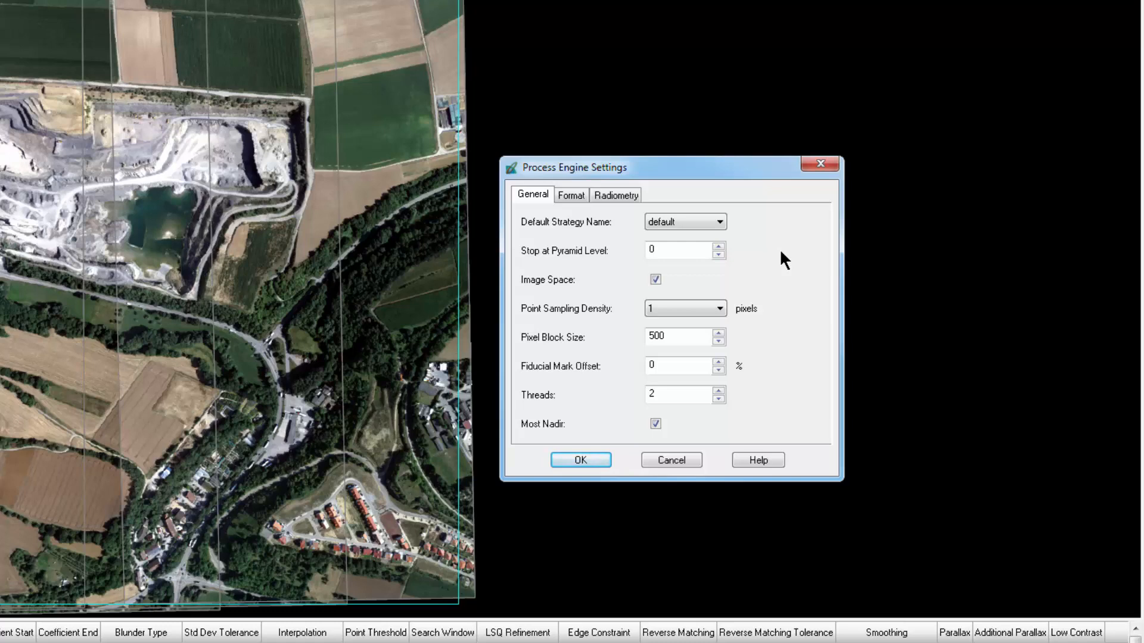
pyautogui.click(718, 247)
pyautogui.click(718, 247)
pyautogui.click(719, 255)
pyautogui.click(720, 254)
pyautogui.click(720, 309)
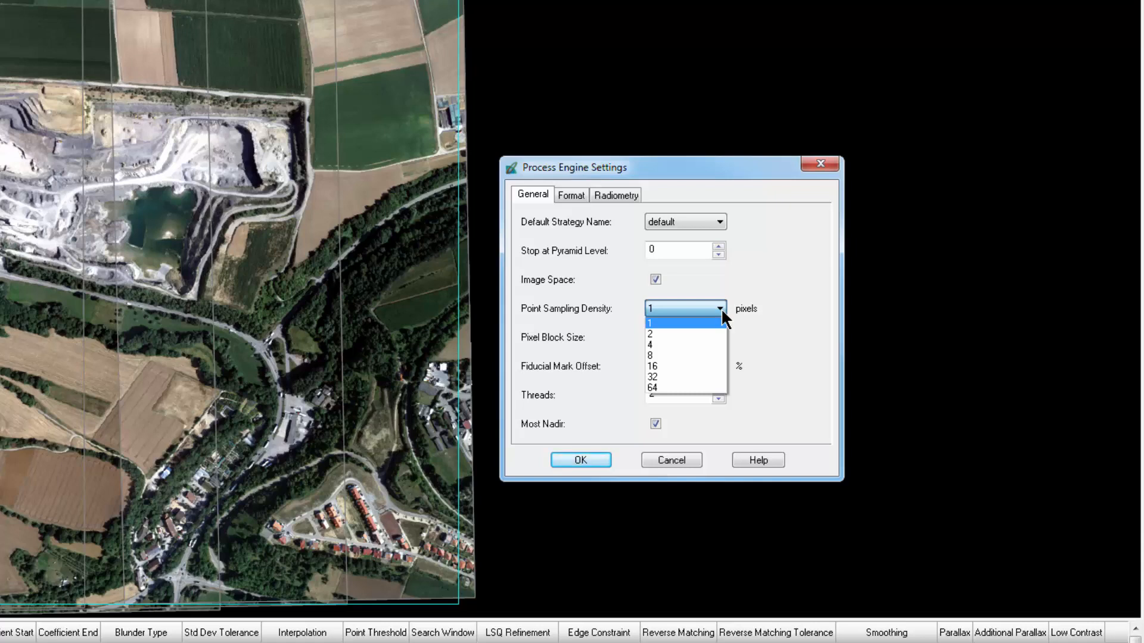
pyautogui.click(781, 308)
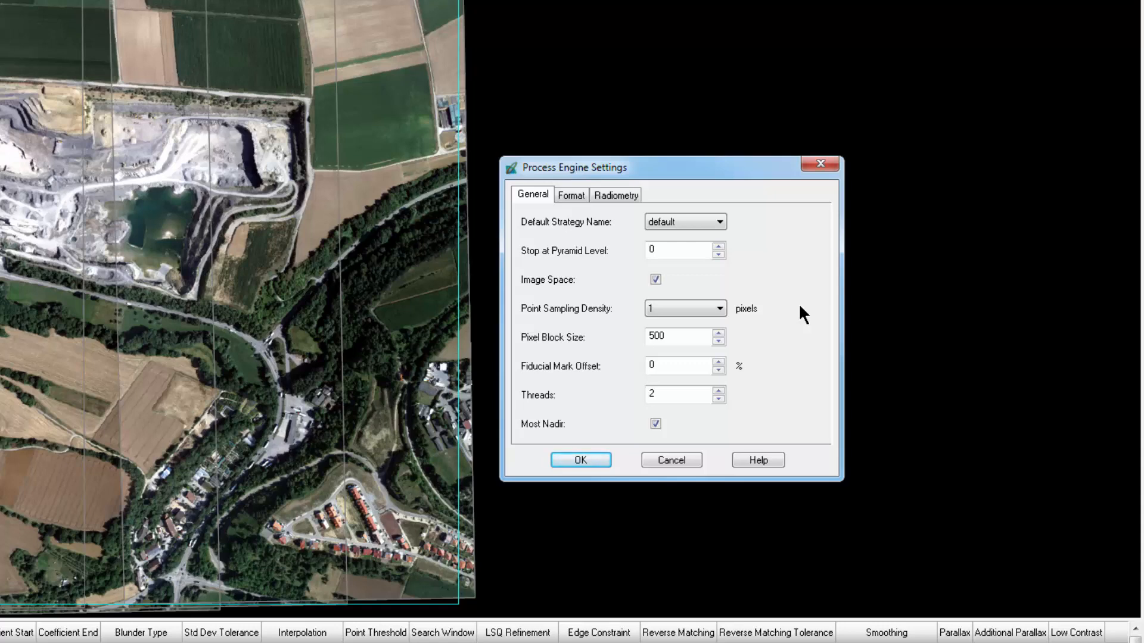
# Step: Review the format and radiometry settings of the process engine and accept them
pyautogui.click(573, 196)
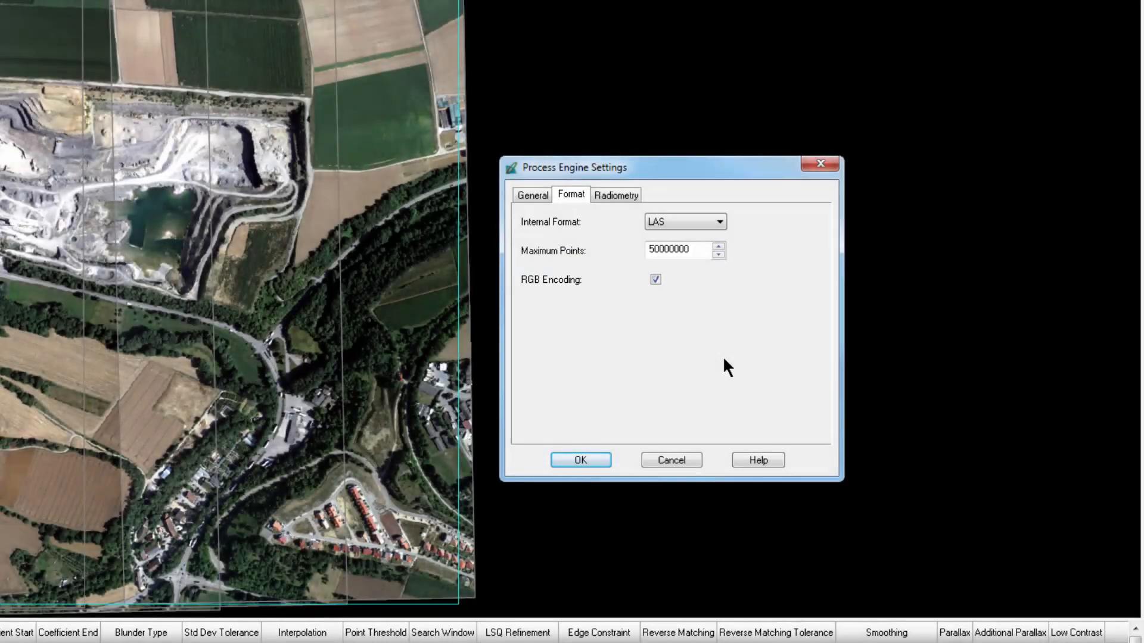
pyautogui.click(621, 194)
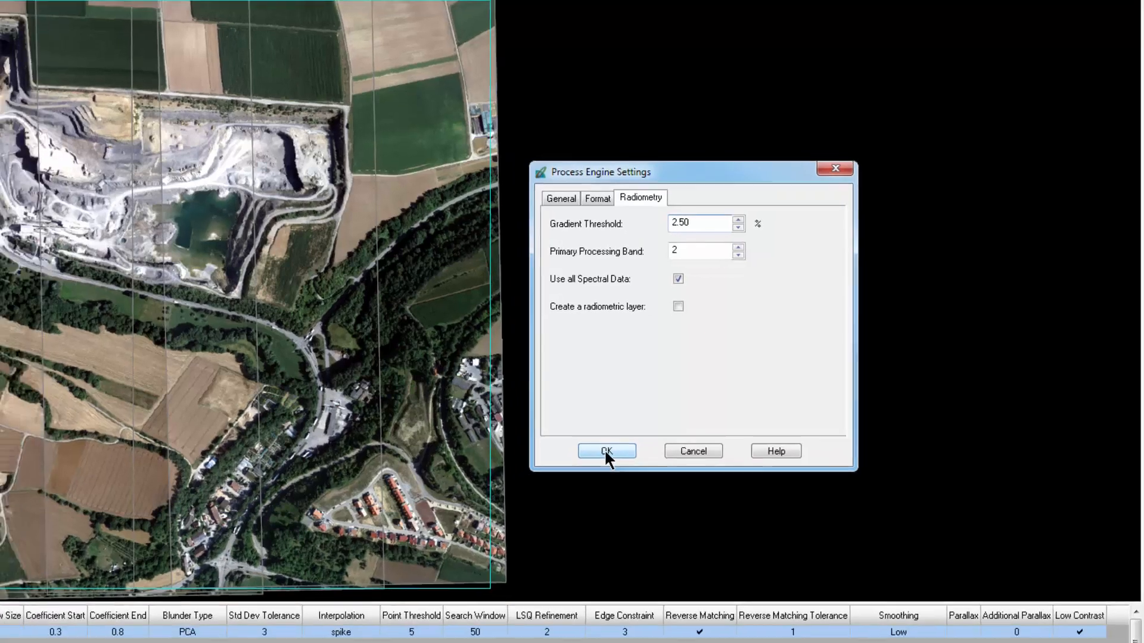
pyautogui.click(579, 460)
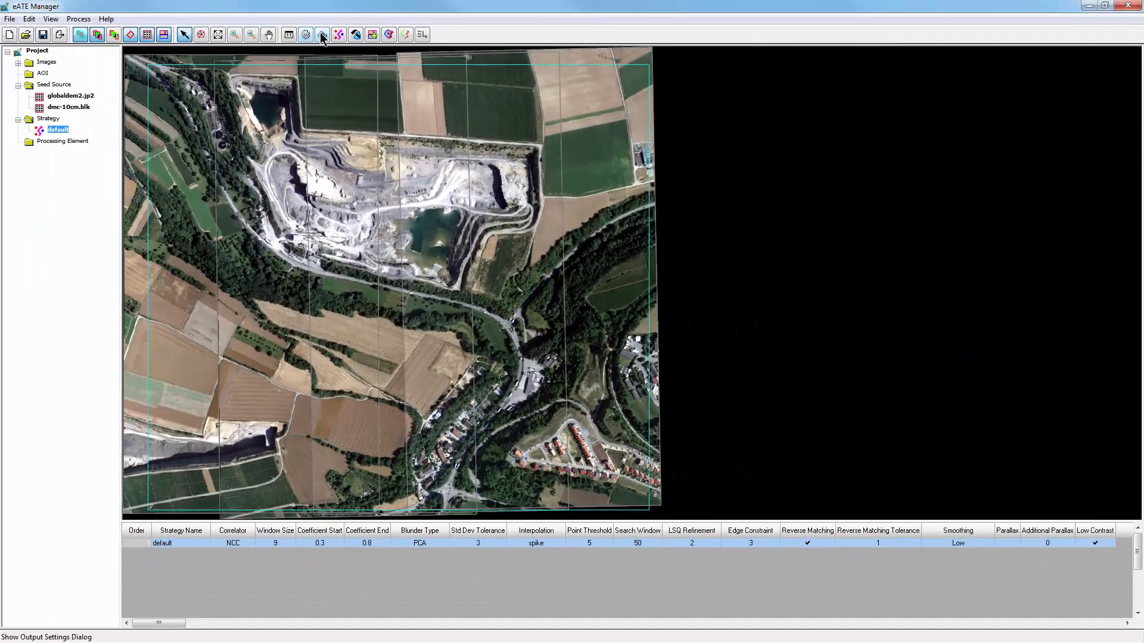
# Step: Enable output of the original points as original_terrain.las in the output settings
pyautogui.click(322, 36)
pyautogui.moveTo(716, 180); pyautogui.dragTo(905, 136)
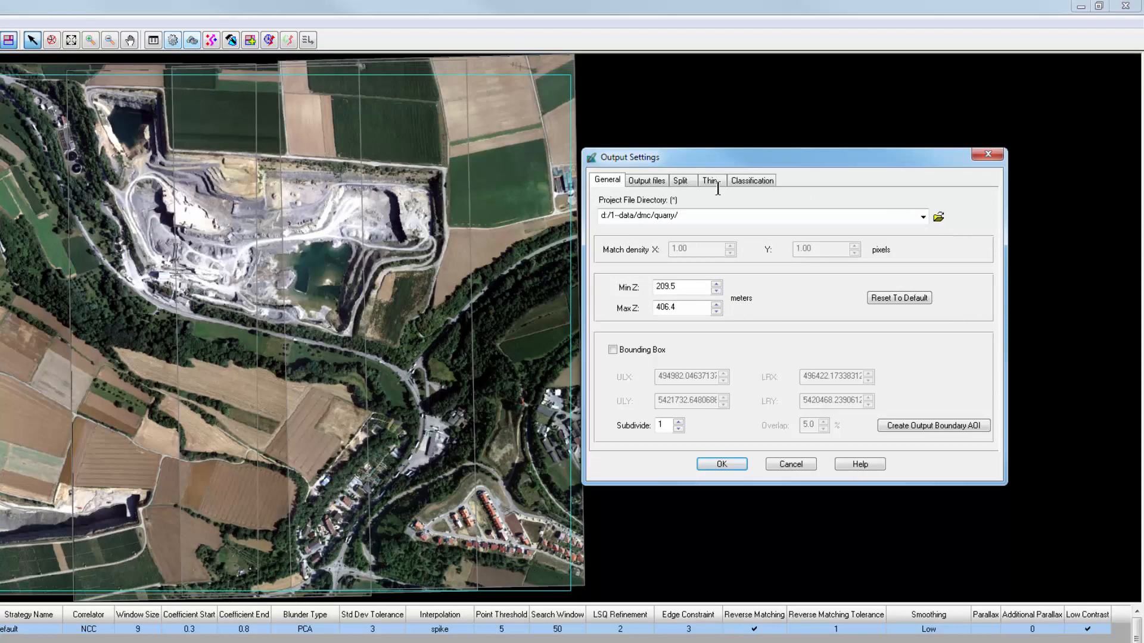
pyautogui.click(651, 178)
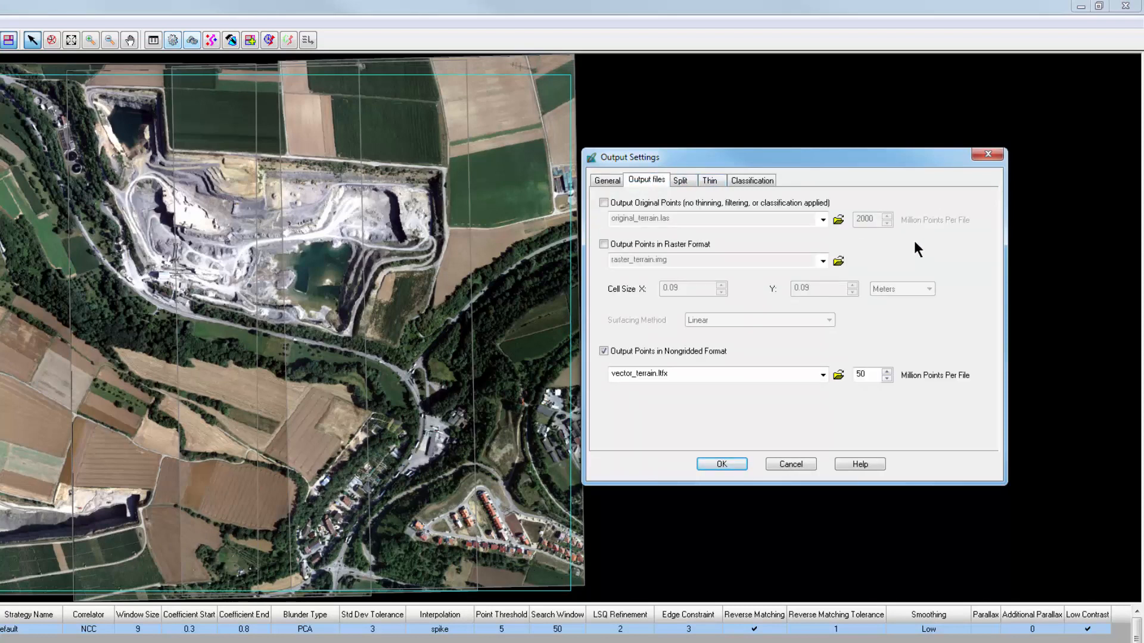
pyautogui.click(603, 203)
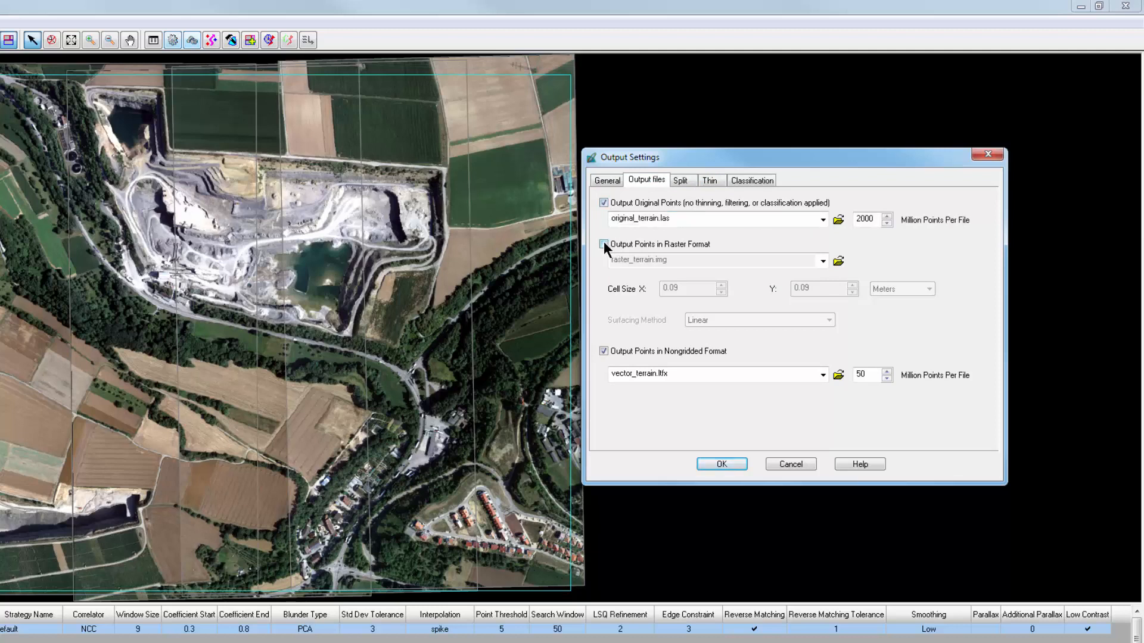
# Step: Try enabling the raster output, then restrict the output files to original points by disabling the raster and nongridded formats
pyautogui.click(604, 242)
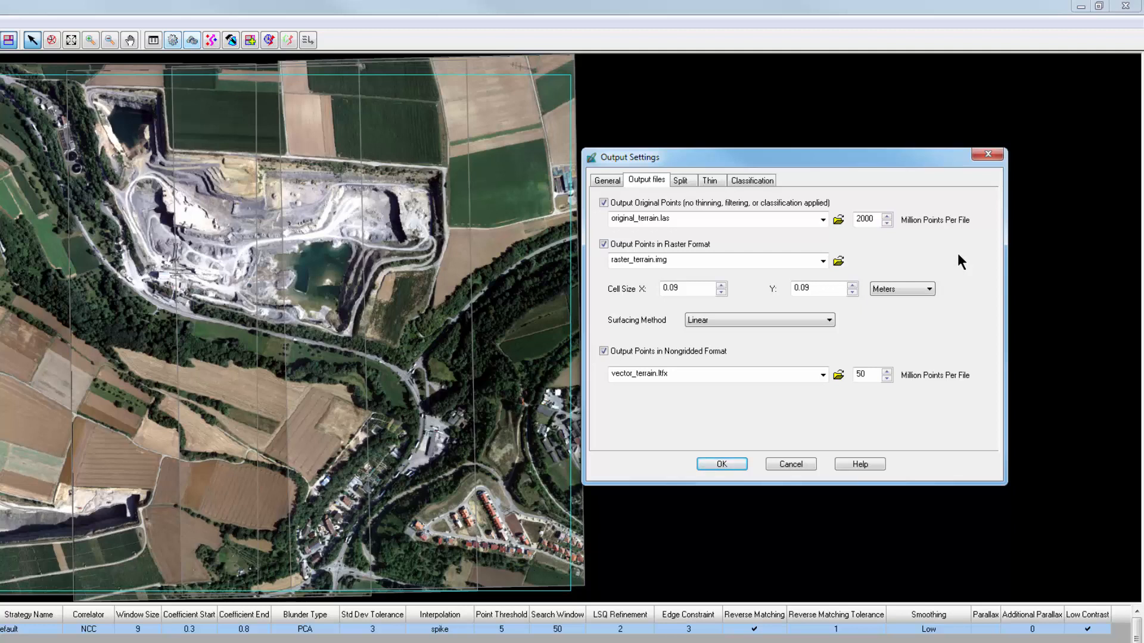
pyautogui.click(604, 244)
pyautogui.click(604, 351)
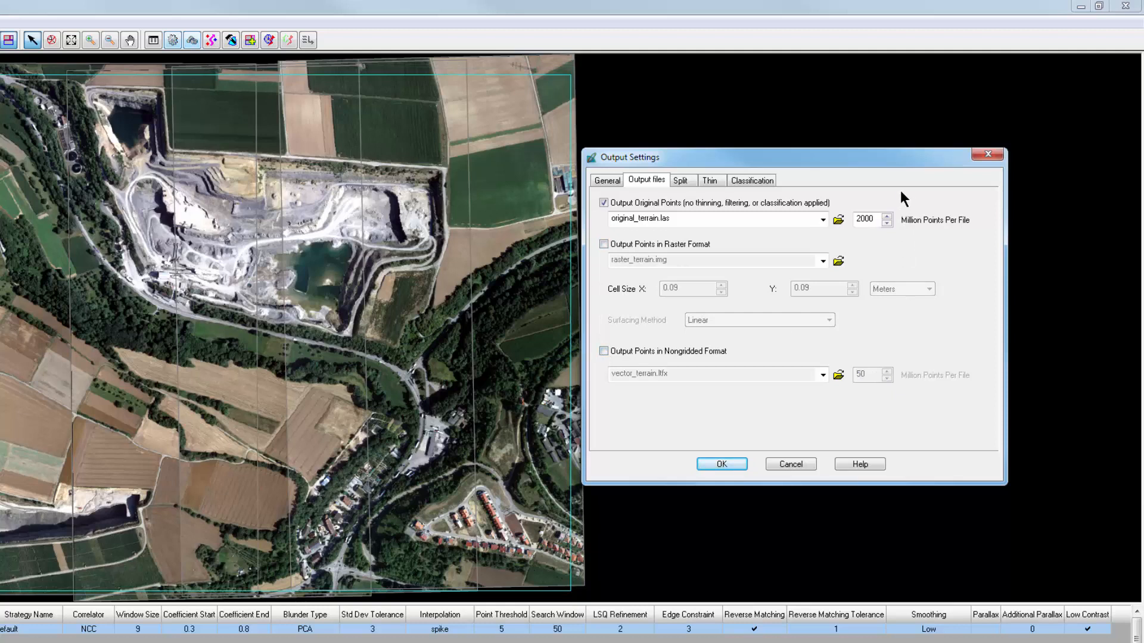
# Step: Review the split, thin and classification output settings, trying Keep All for the classifications, and cancel the dialog
pyautogui.click(681, 182)
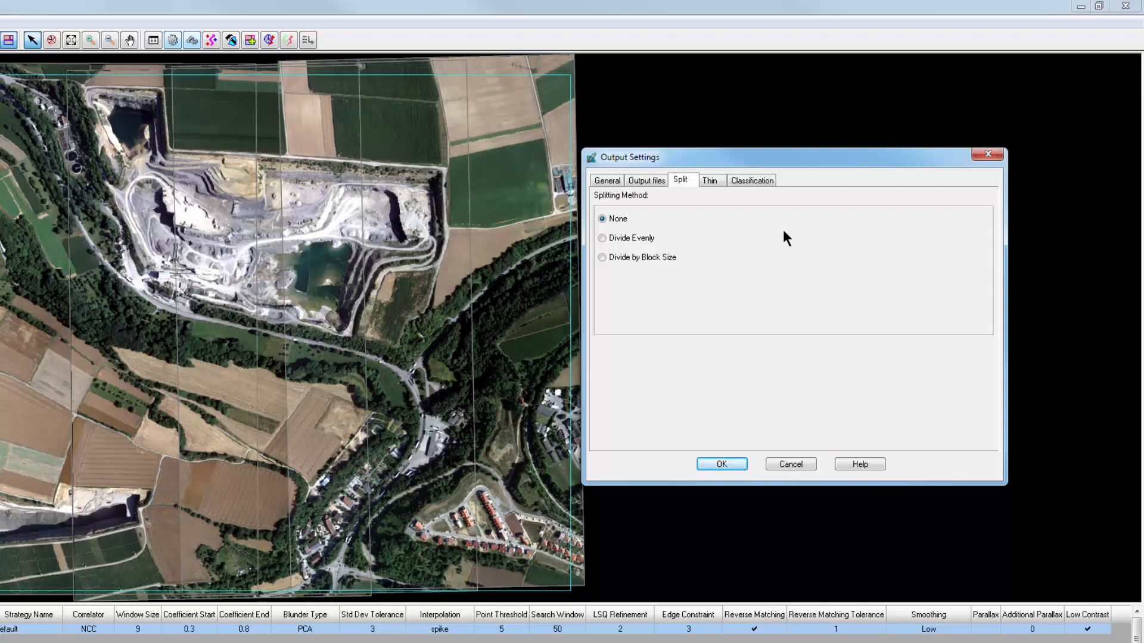
pyautogui.click(710, 181)
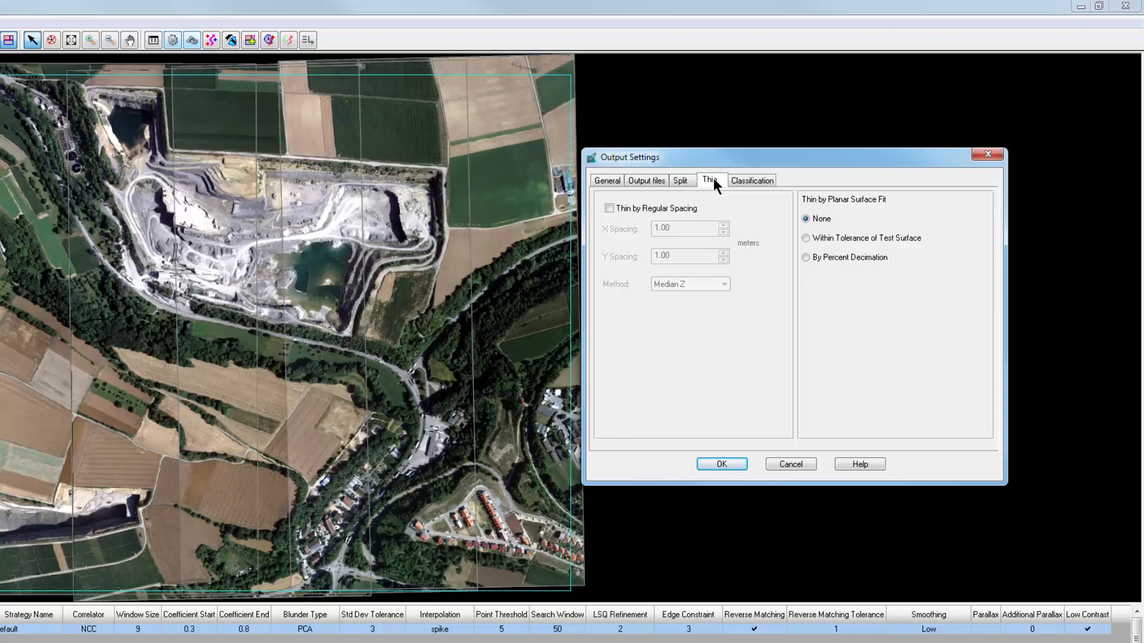
pyautogui.click(747, 182)
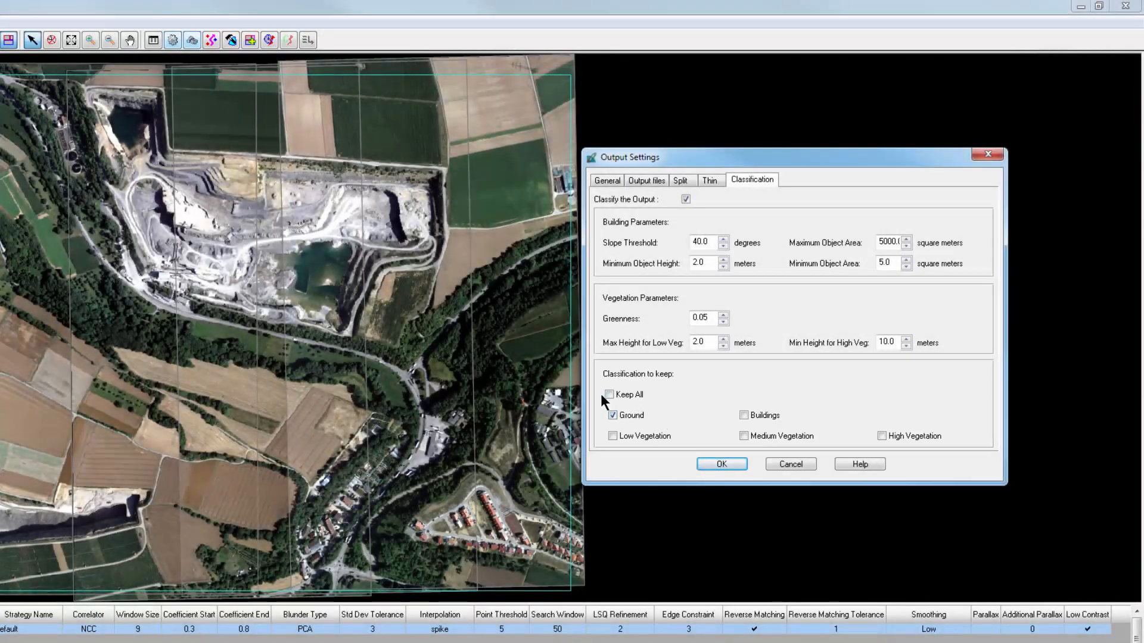
pyautogui.click(610, 394)
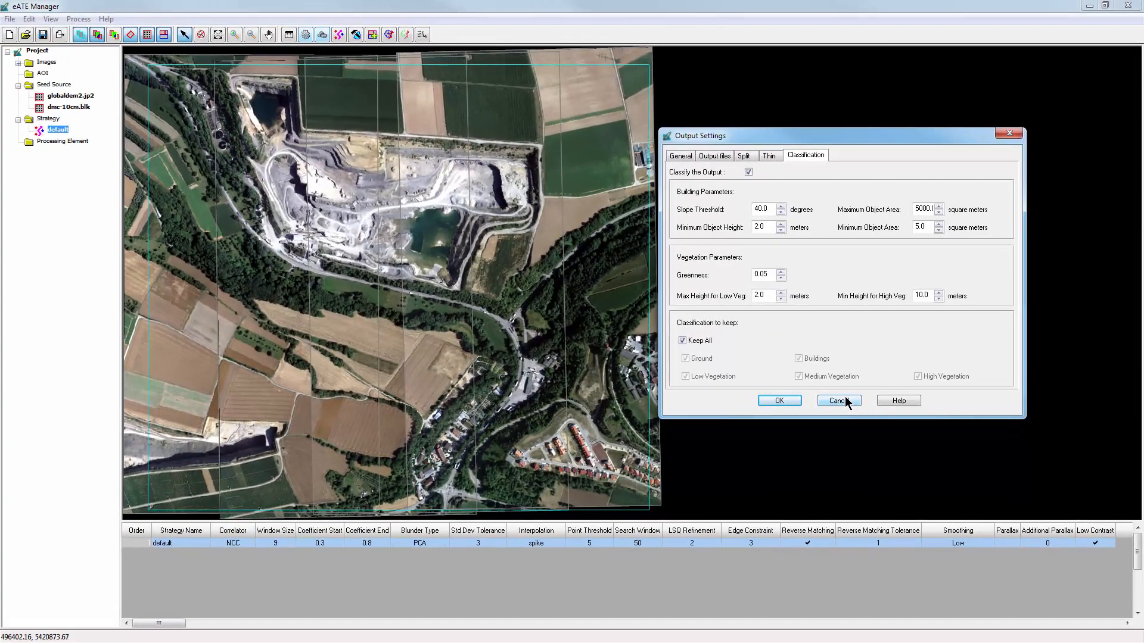
pyautogui.click(795, 465)
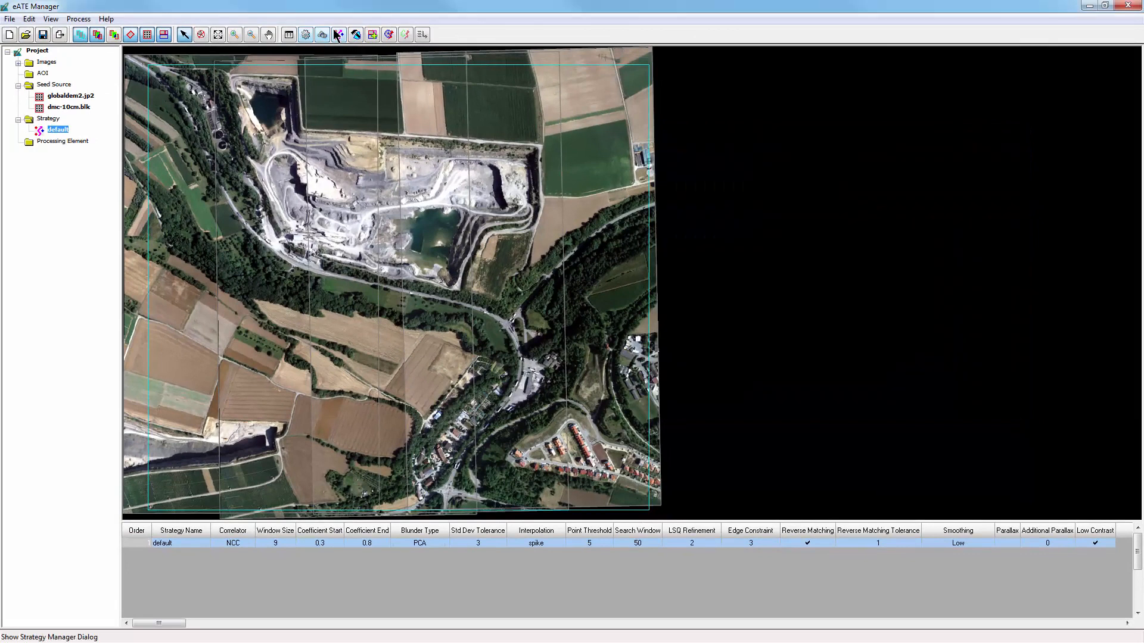
# Step: Set the default strategy's smoothing to None after viewing its interpolation choices, and overwrite the existing strategy in the project
pyautogui.click(343, 34)
pyautogui.moveTo(612, 167); pyautogui.dragTo(860, 113)
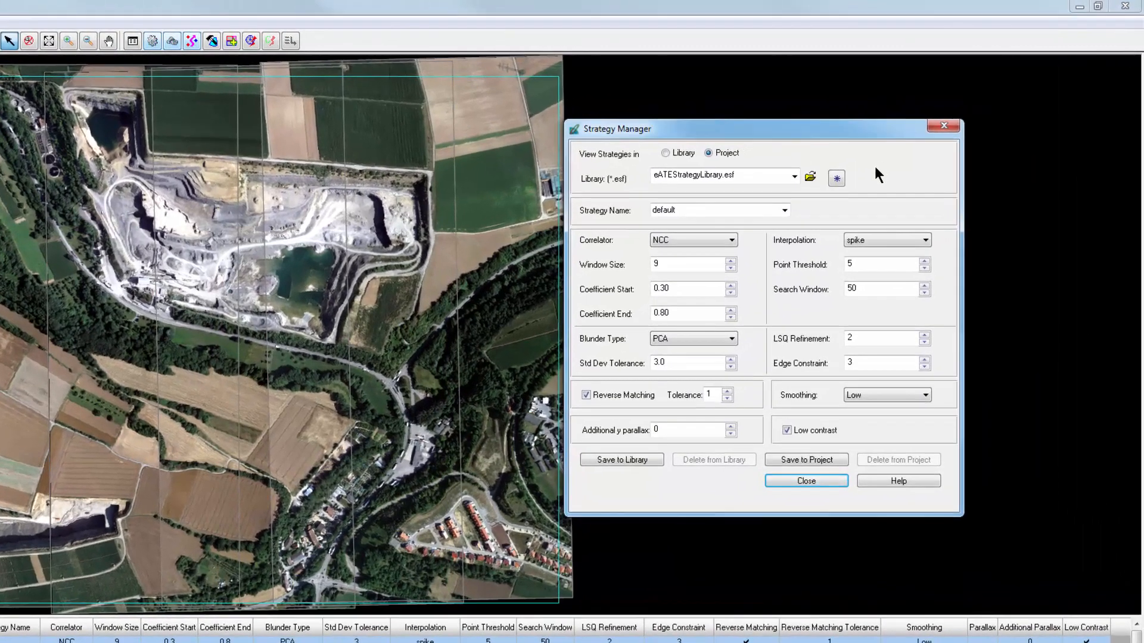
pyautogui.click(927, 237)
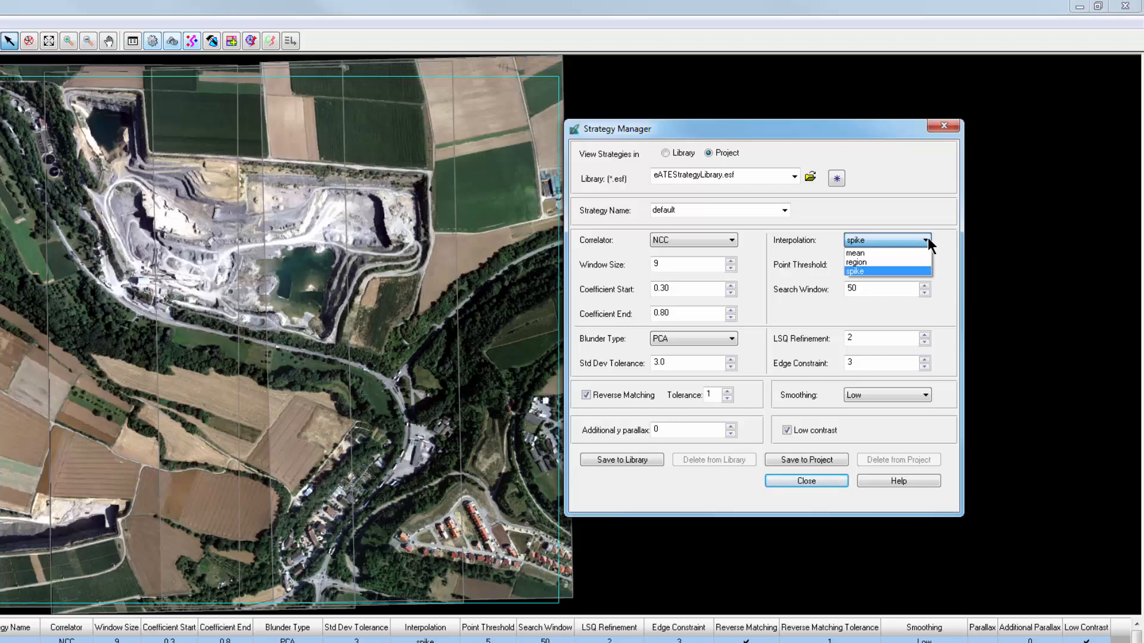
pyautogui.click(927, 237)
pyautogui.click(925, 397)
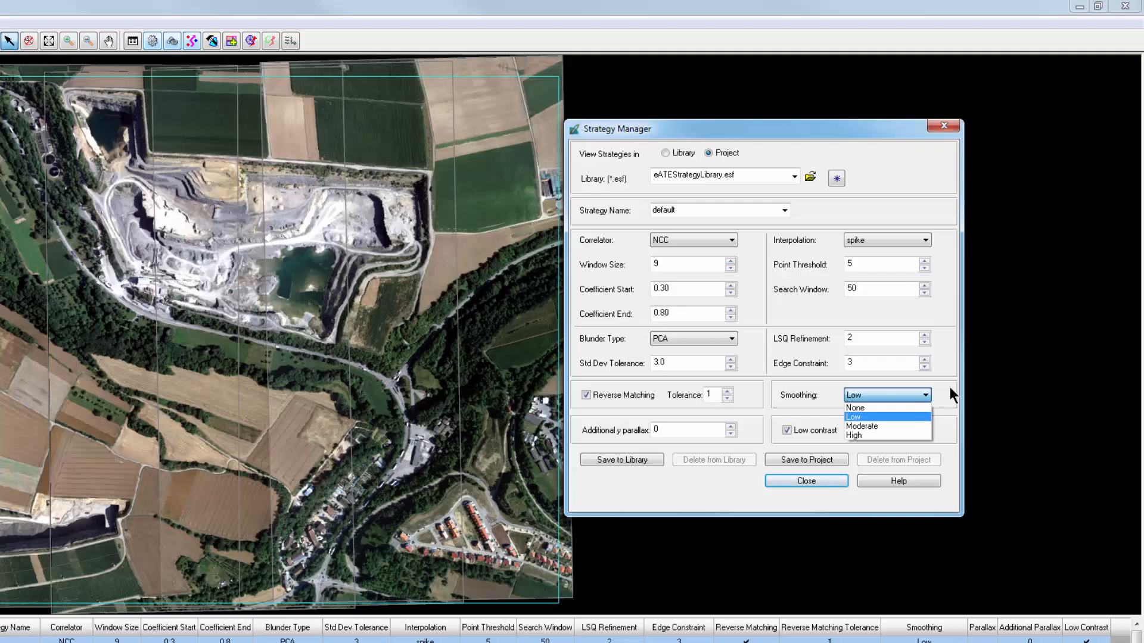
pyautogui.click(906, 408)
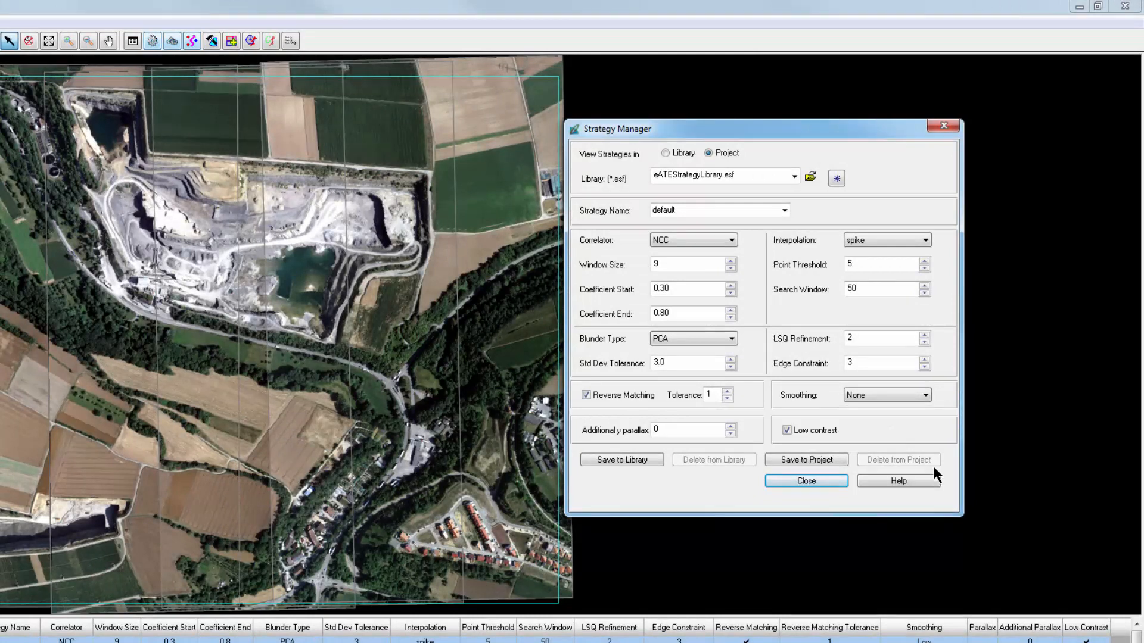
pyautogui.click(822, 481)
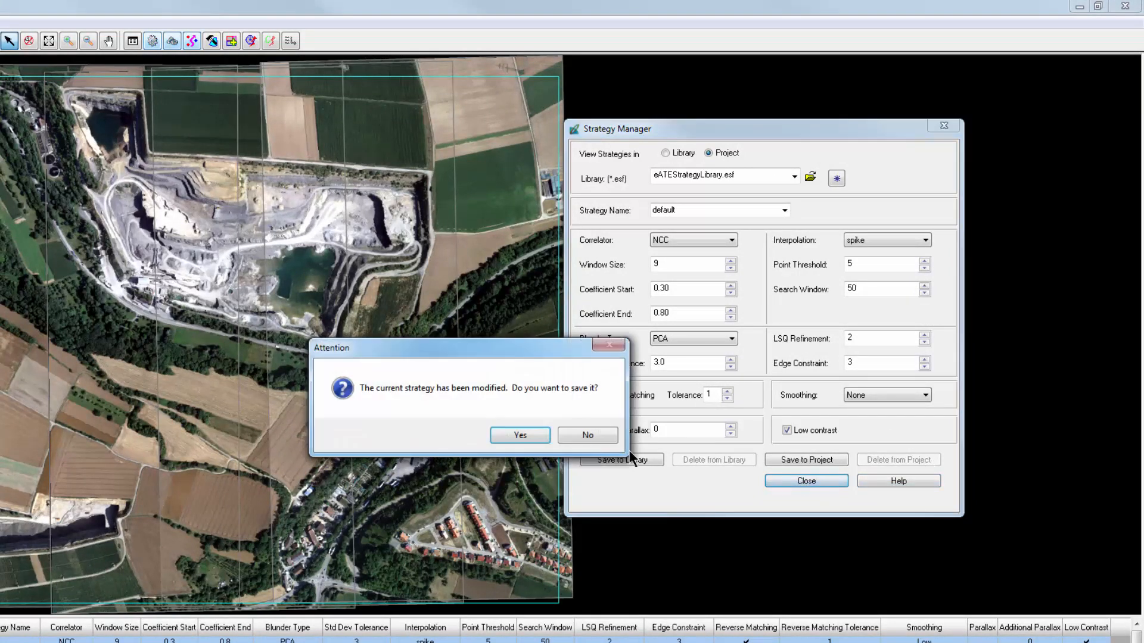
pyautogui.click(535, 434)
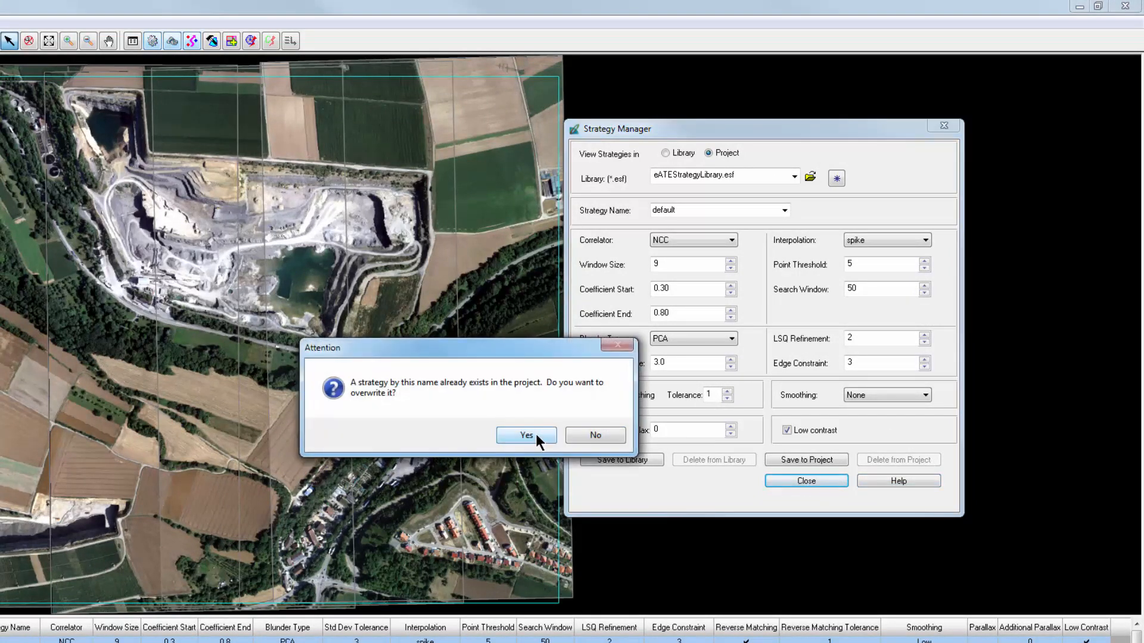
pyautogui.click(535, 434)
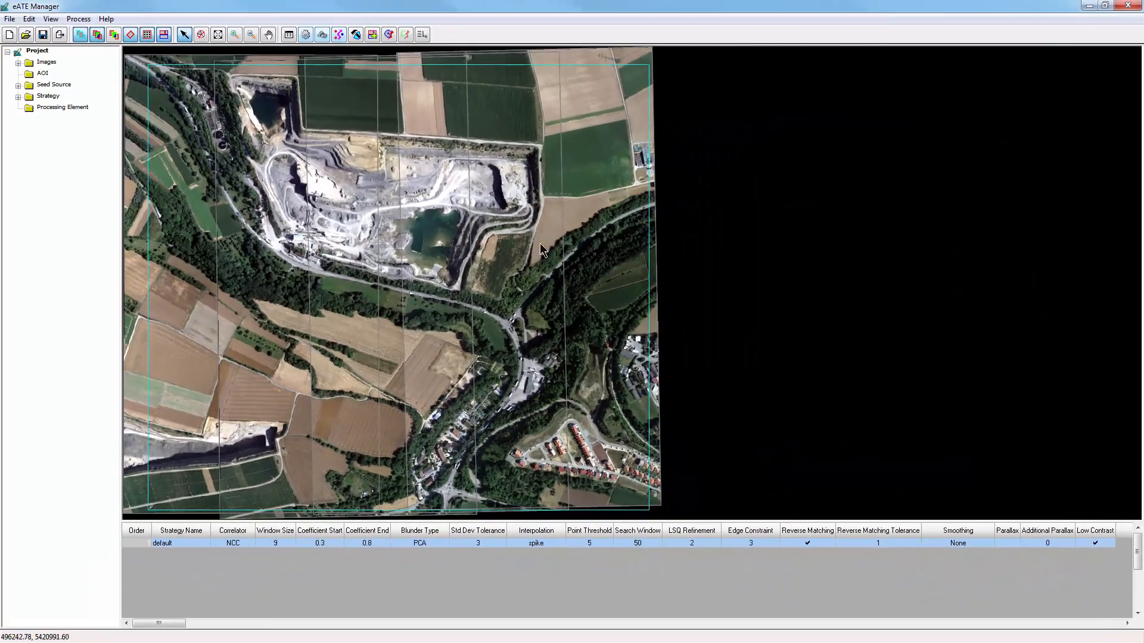
# Step: Generate the processing elements for the project and inspect the footprints of 1.cfg, 2.cfg and 3.cfg
pyautogui.click(372, 34)
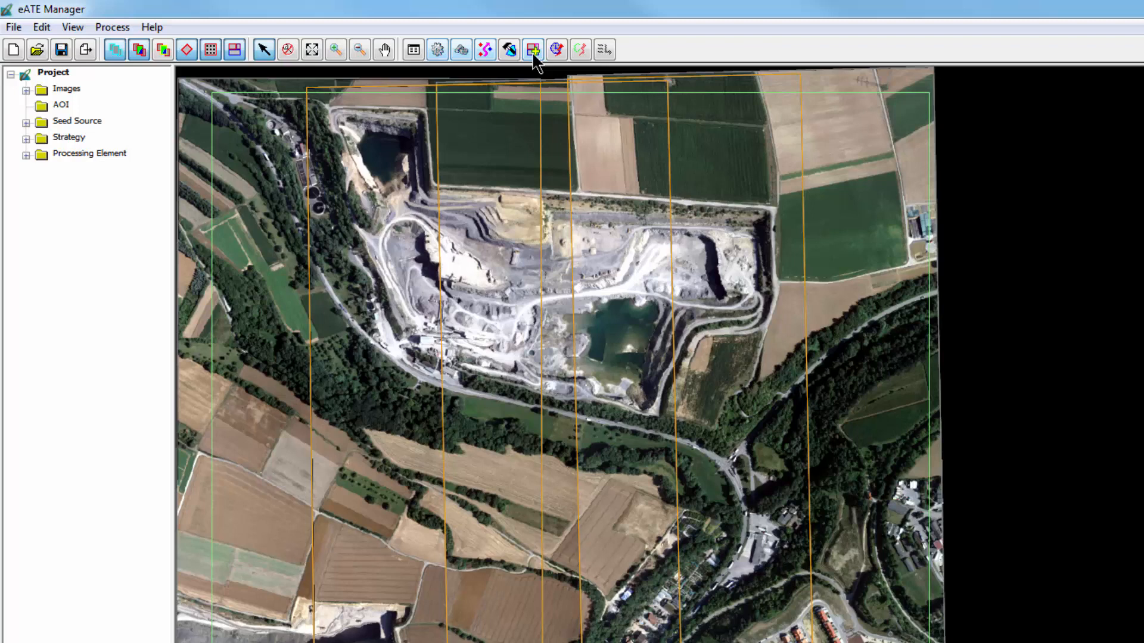
pyautogui.click(26, 155)
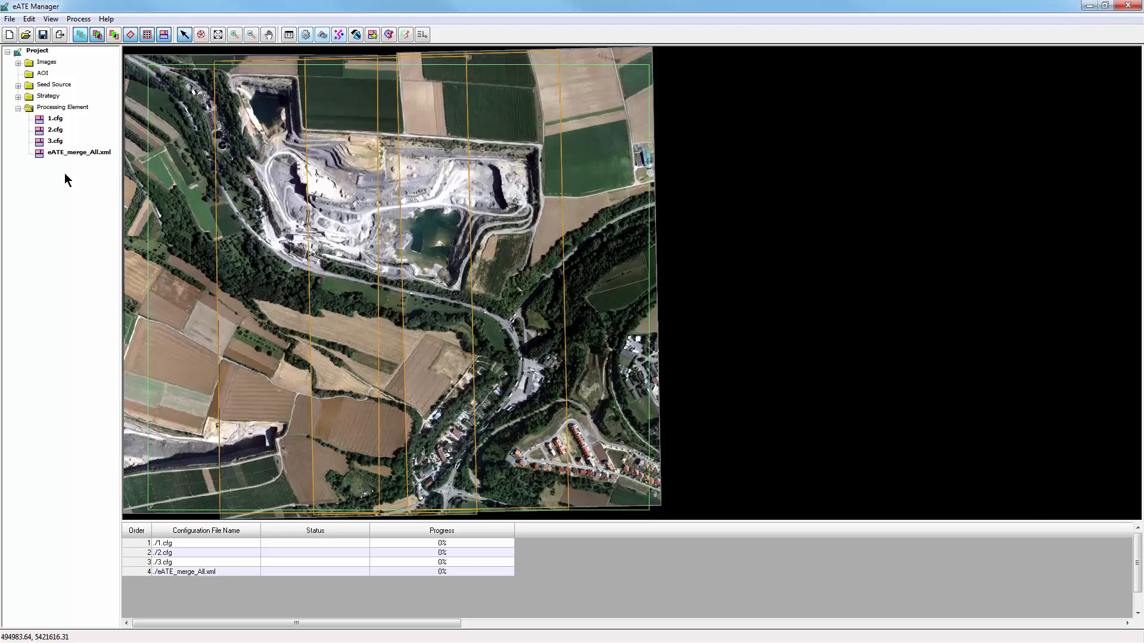
pyautogui.click(59, 120)
pyautogui.click(57, 131)
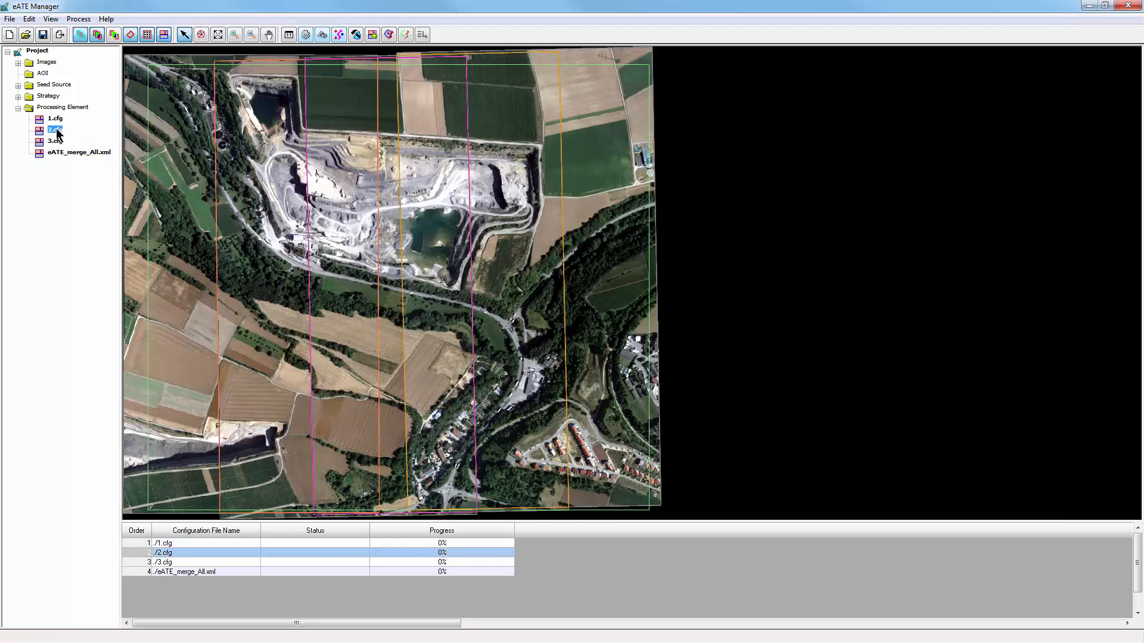
pyautogui.click(57, 142)
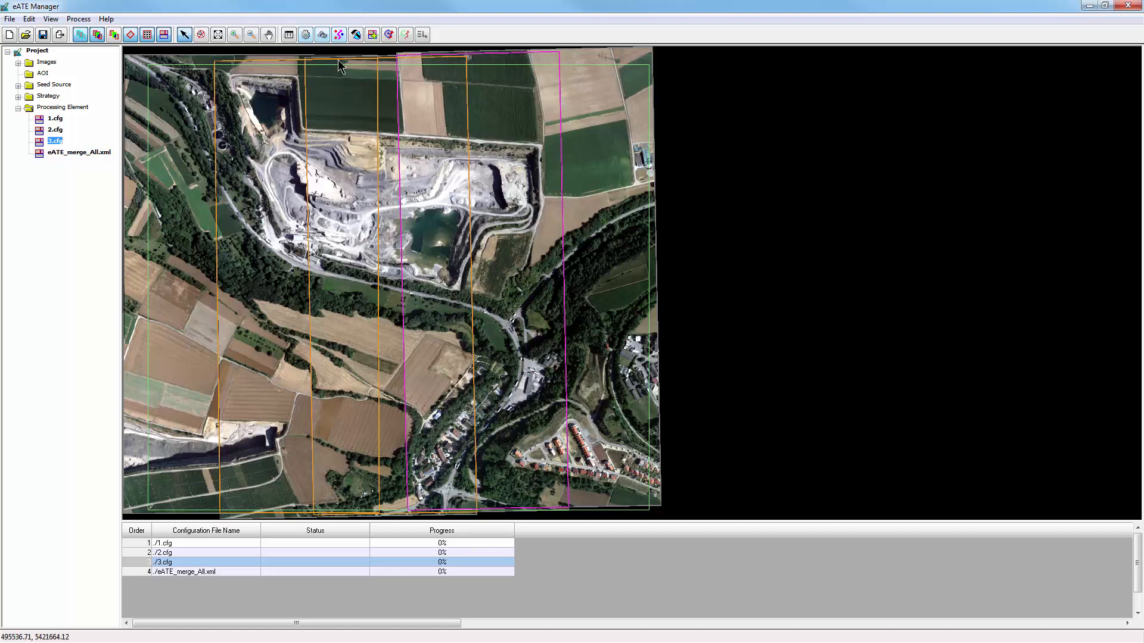
# Step: Submit the three eATE configuration files as a batch job starting immediately with 3 simultaneous processes
pyautogui.click(389, 34)
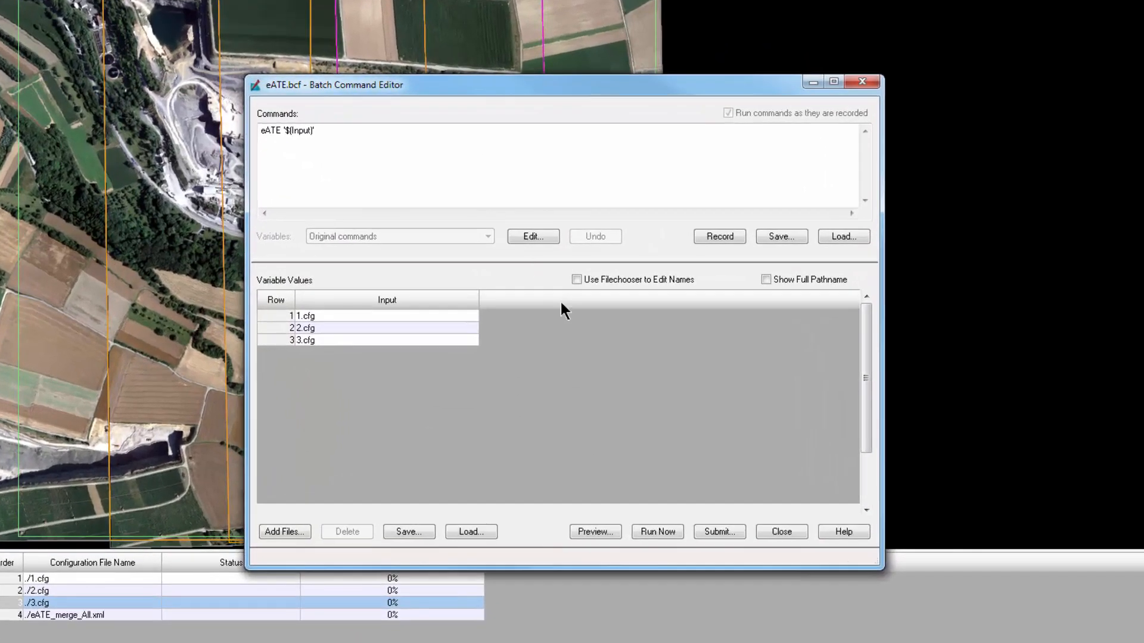
pyautogui.click(718, 532)
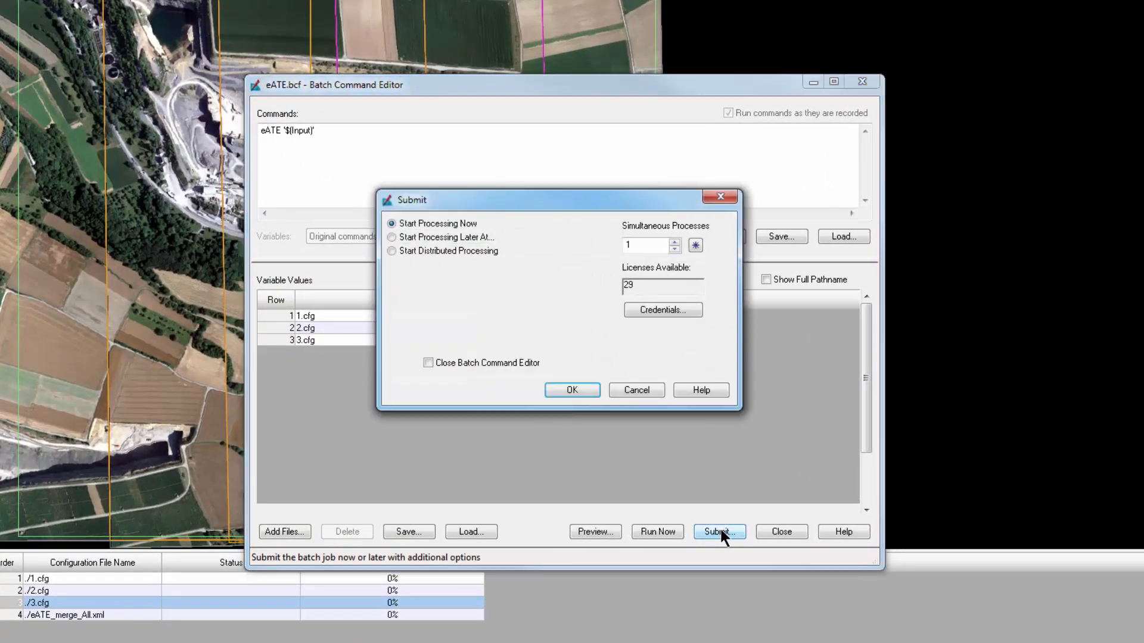
pyautogui.click(674, 241)
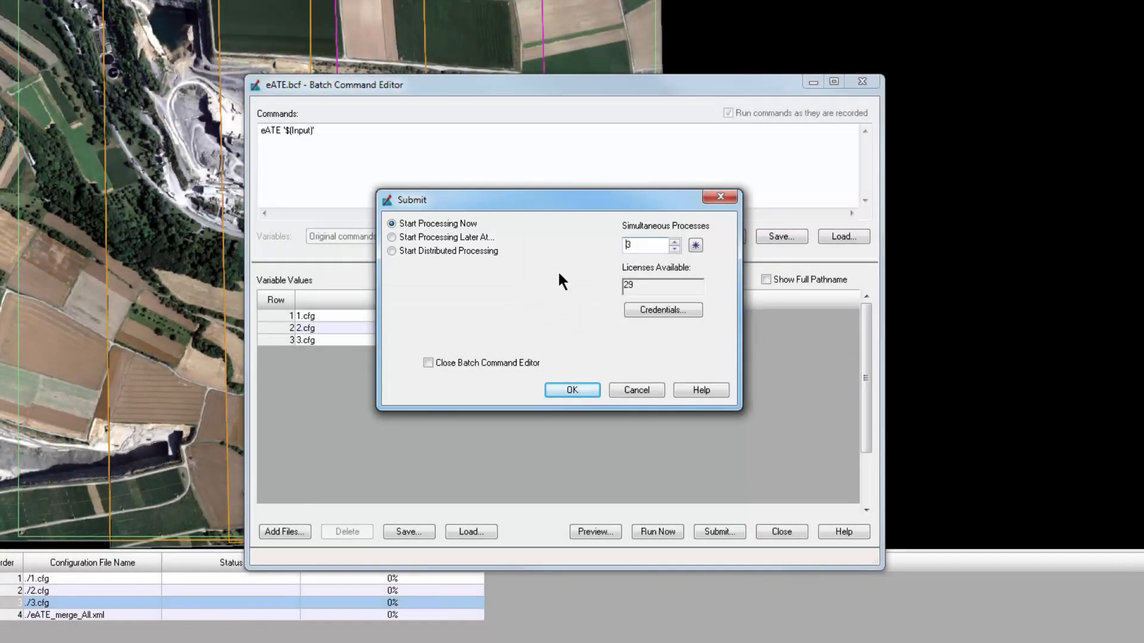
pyautogui.click(569, 391)
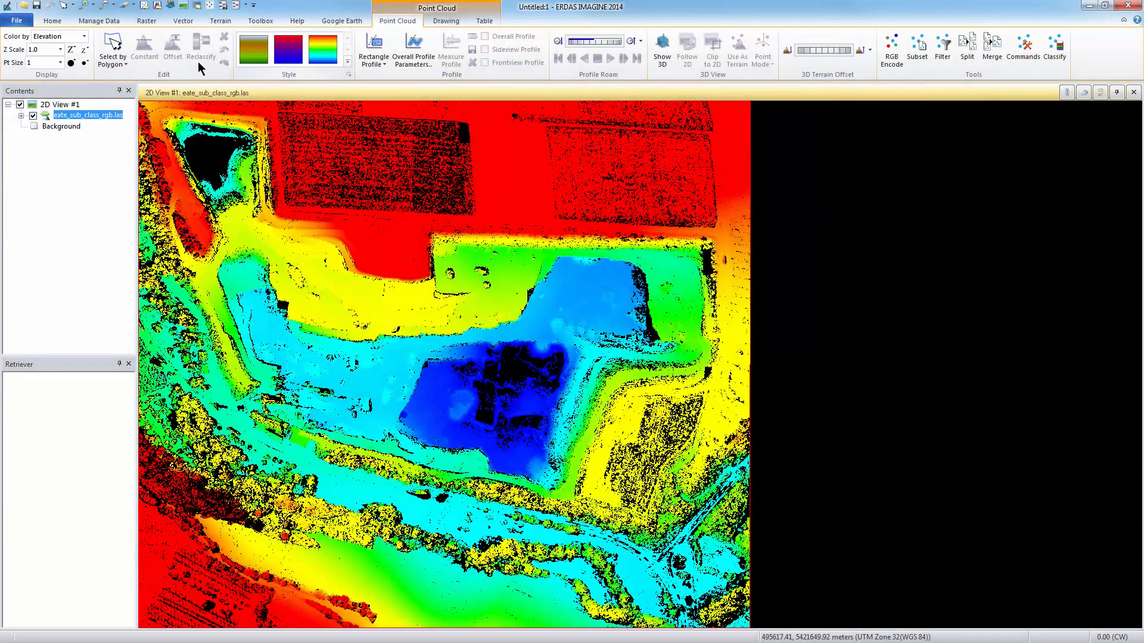
# Step: In ERDAS IMAGINE, color the eate_sub_class_rgb.las point cloud by classification and finally by RGB
pyautogui.click(84, 37)
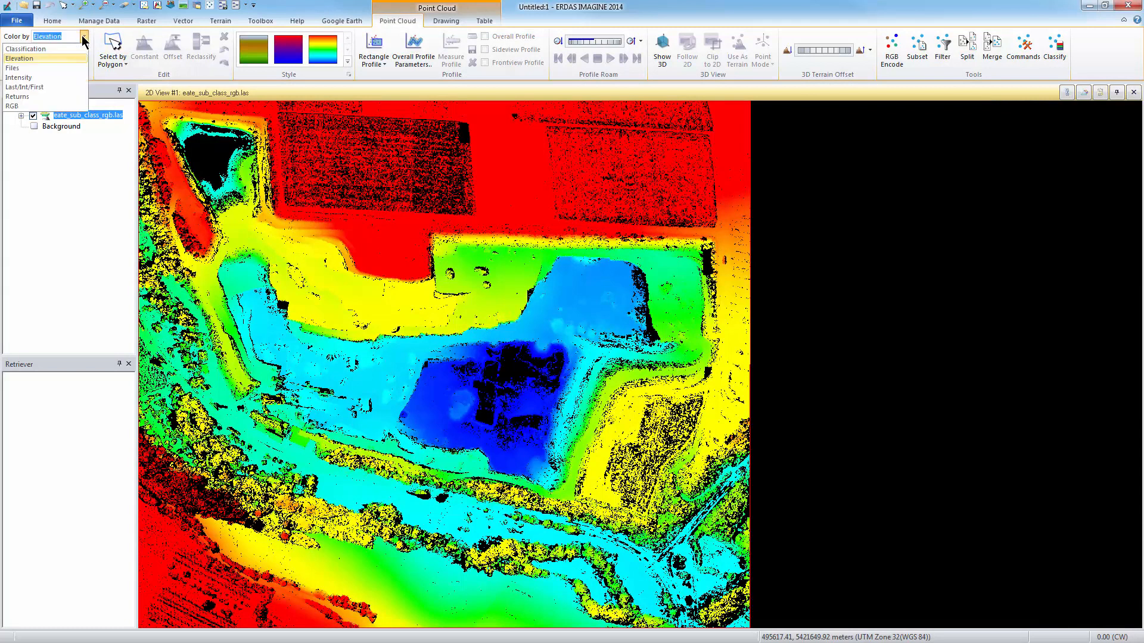
pyautogui.click(82, 48)
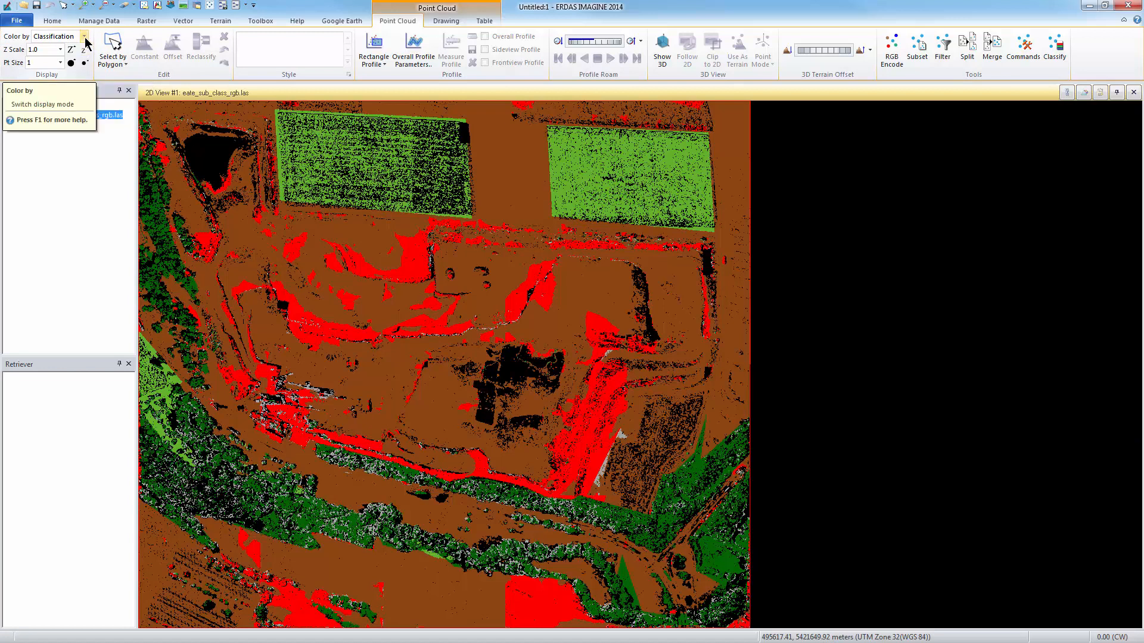
pyautogui.click(84, 37)
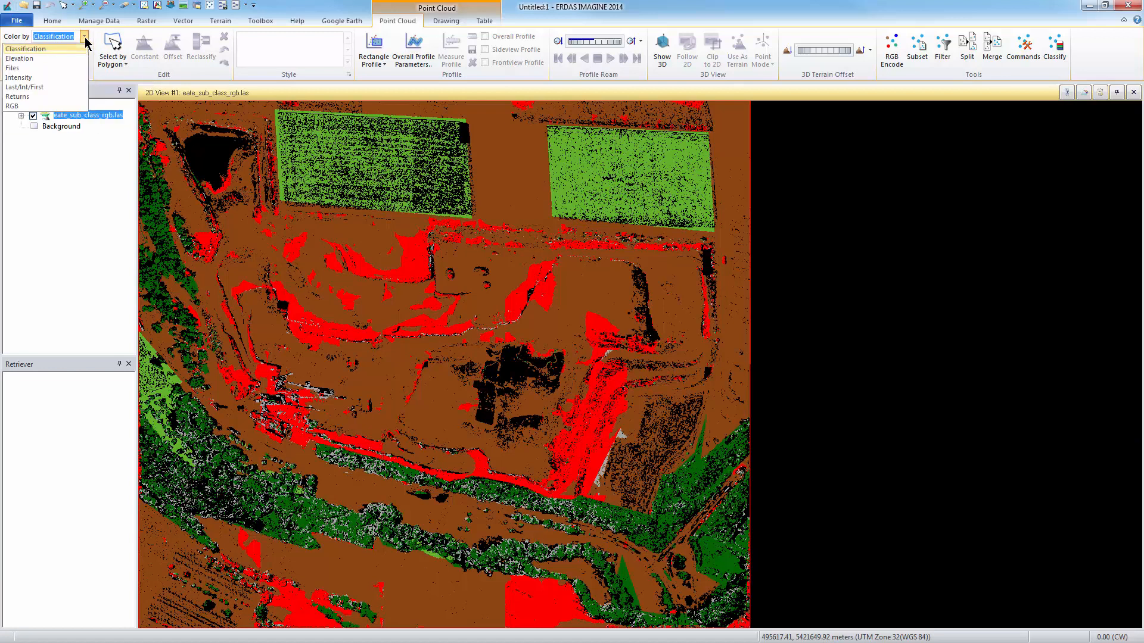
pyautogui.click(62, 108)
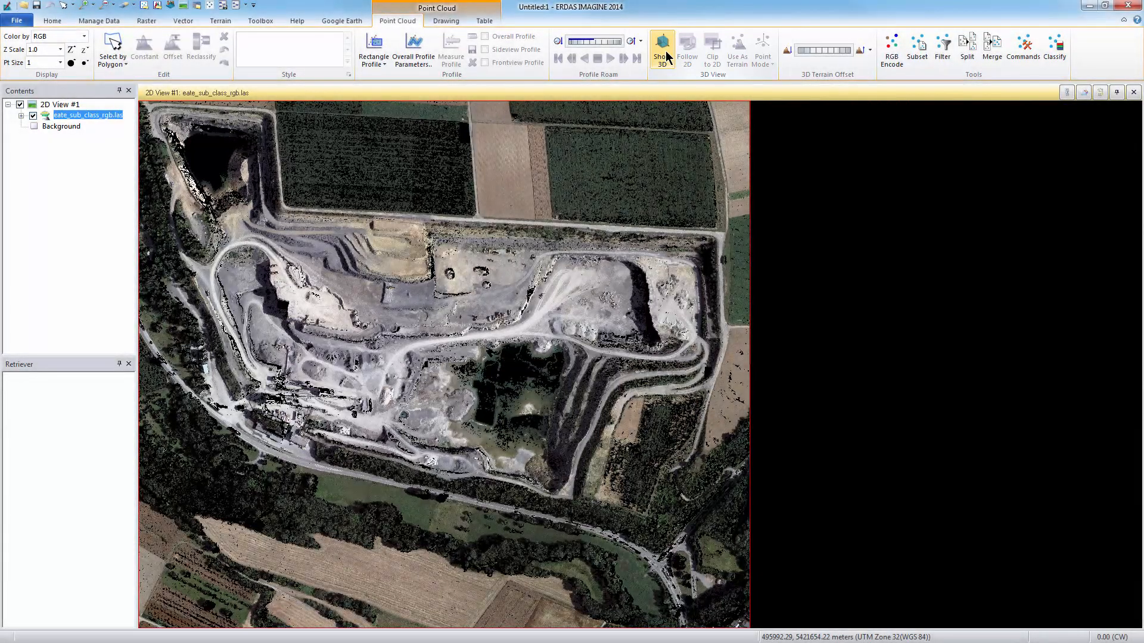
# Step: Show the point cloud in a 3D display, inspect the quarry up close, and increase the point size to 3
pyautogui.click(667, 52)
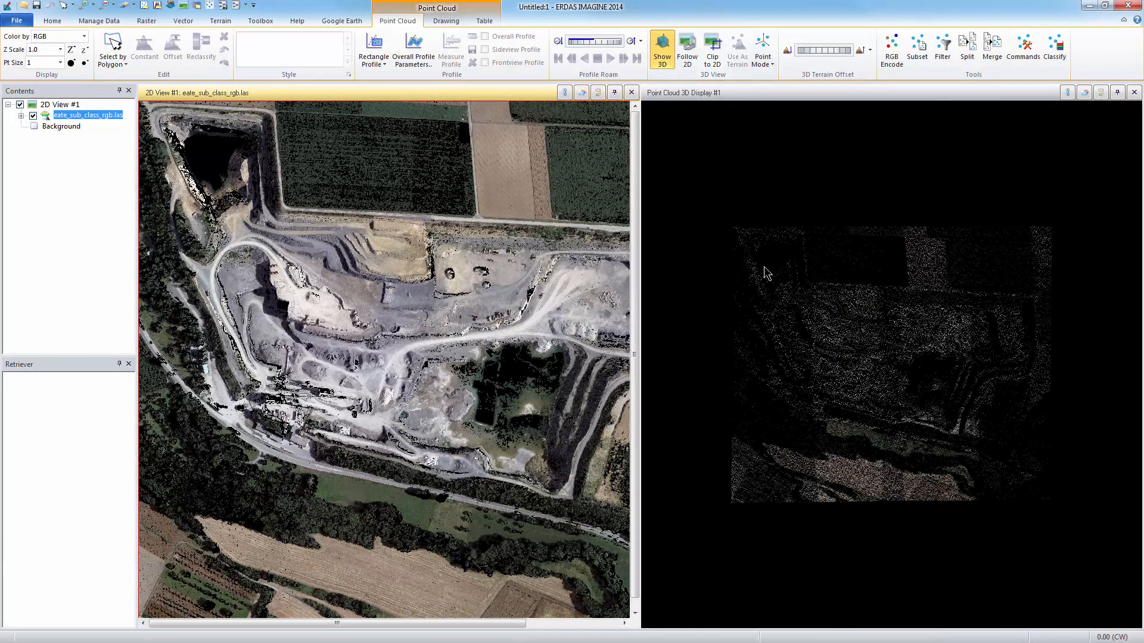
pyautogui.moveTo(886, 344); pyautogui.dragTo(864, 464, button='middle')
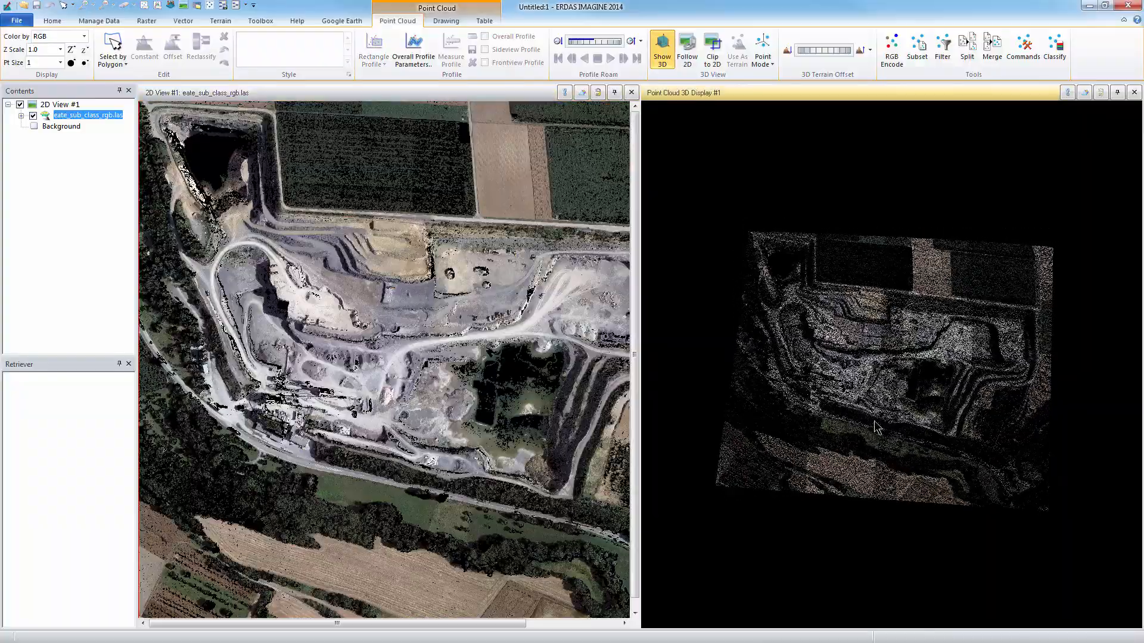
pyautogui.scroll(3, 924, 354)
pyautogui.scroll(5, 926, 360)
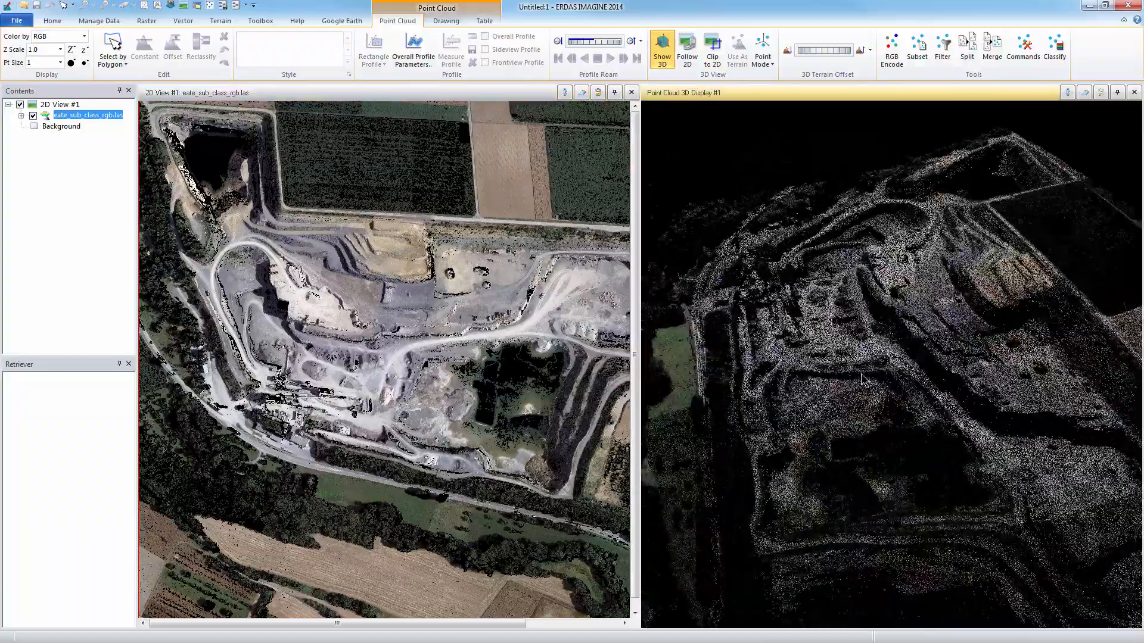
pyautogui.moveTo(930, 347); pyautogui.dragTo(926, 424, button='middle')
pyautogui.scroll(8, 929, 430)
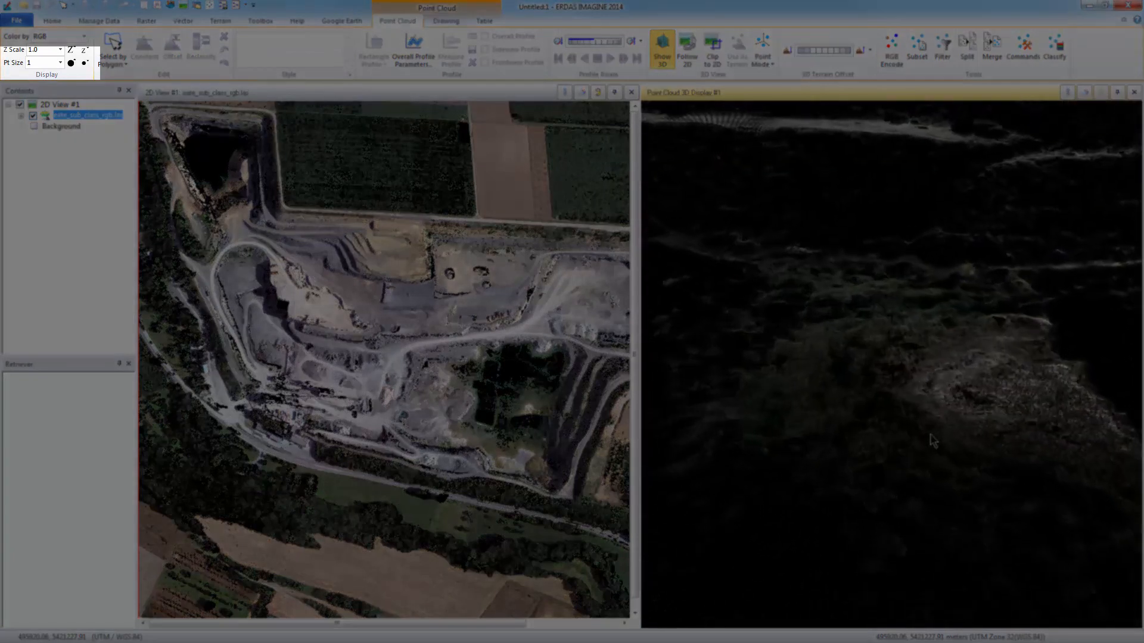
pyautogui.scroll(3, 933, 441)
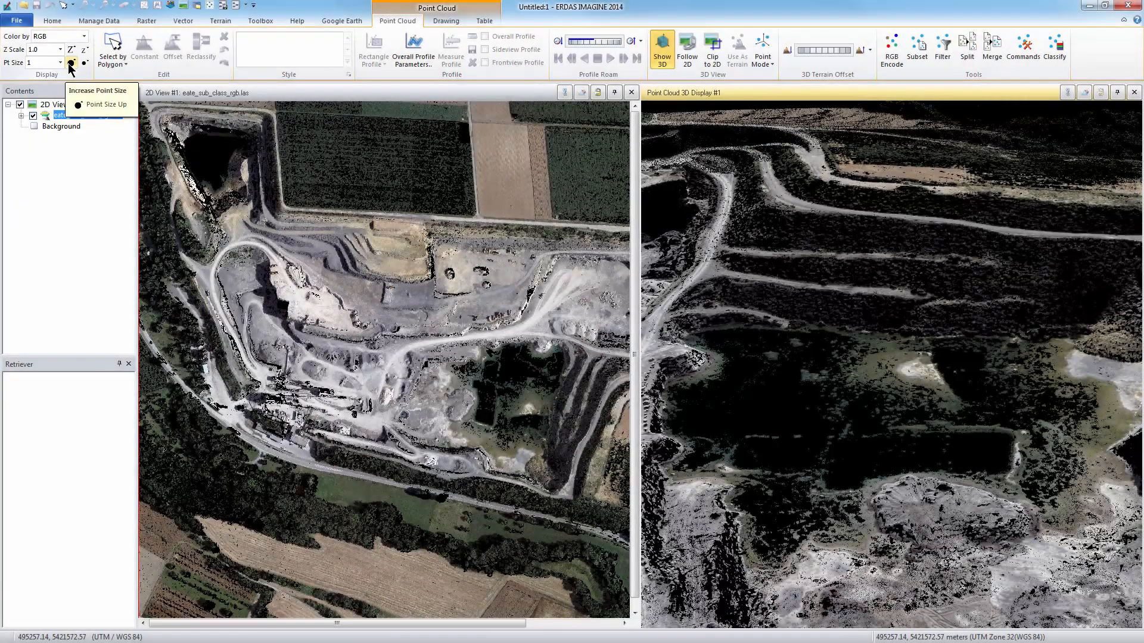
pyautogui.click(71, 64)
pyautogui.click(71, 64)
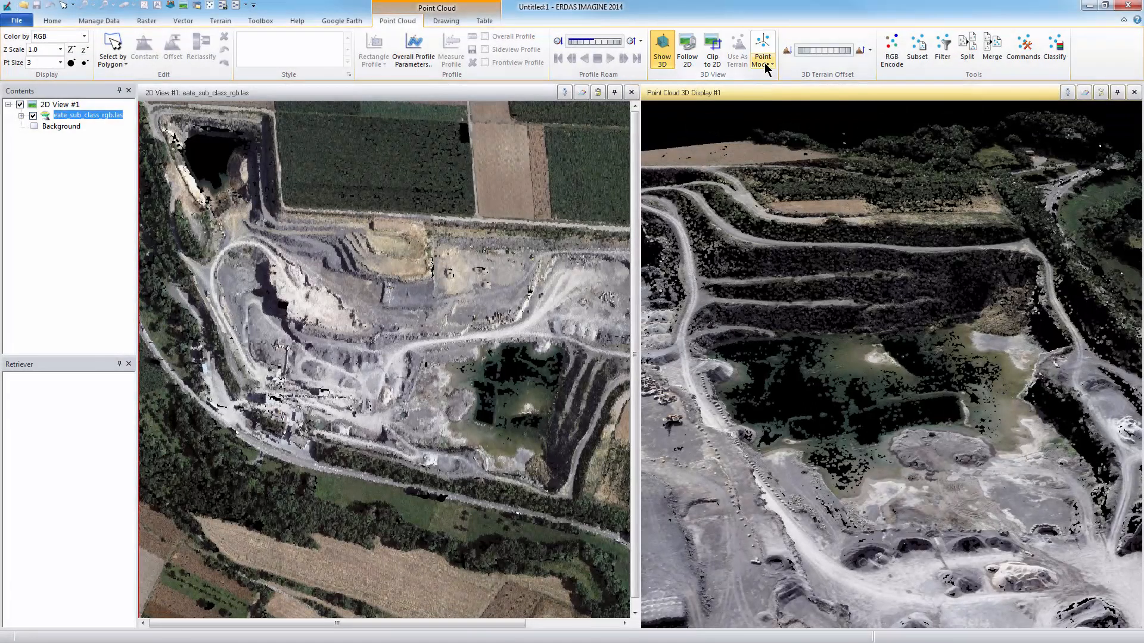
# Step: Try Perspective Mode for the 3D point cloud display, then switch it to Triangle Mode and inspect the quarry surface
pyautogui.click(769, 70)
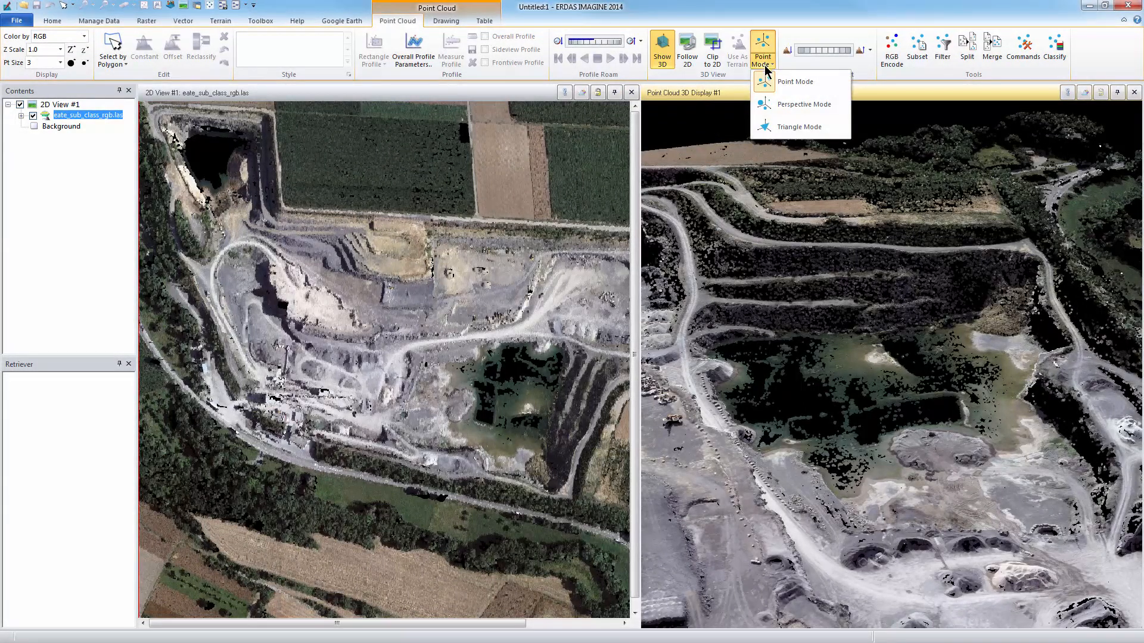
pyautogui.click(792, 107)
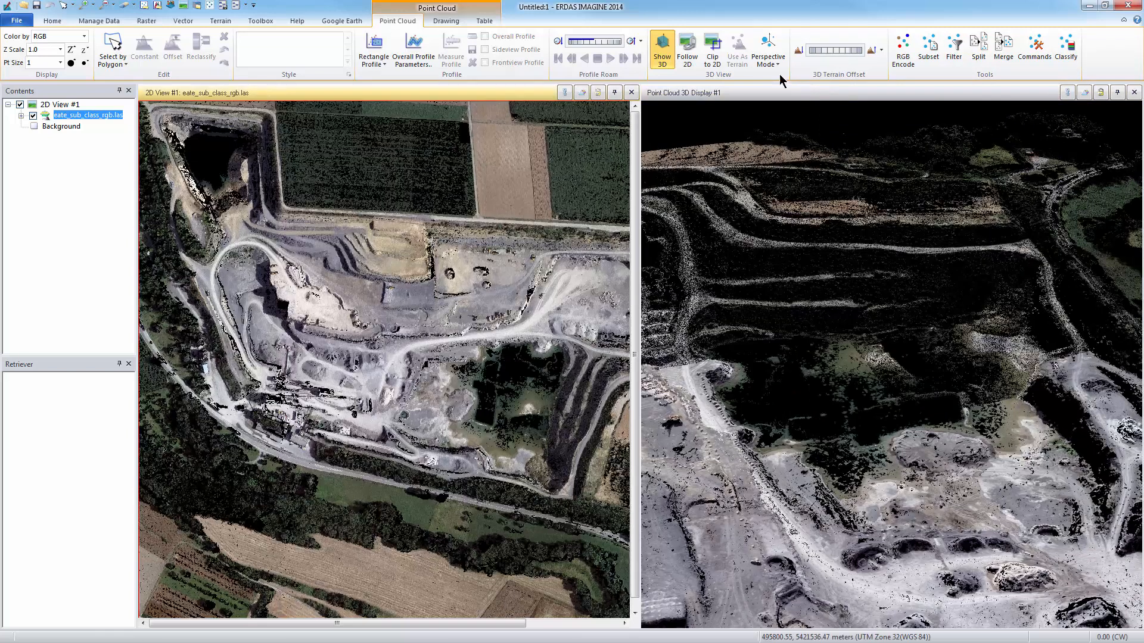
pyautogui.click(769, 59)
pyautogui.click(789, 130)
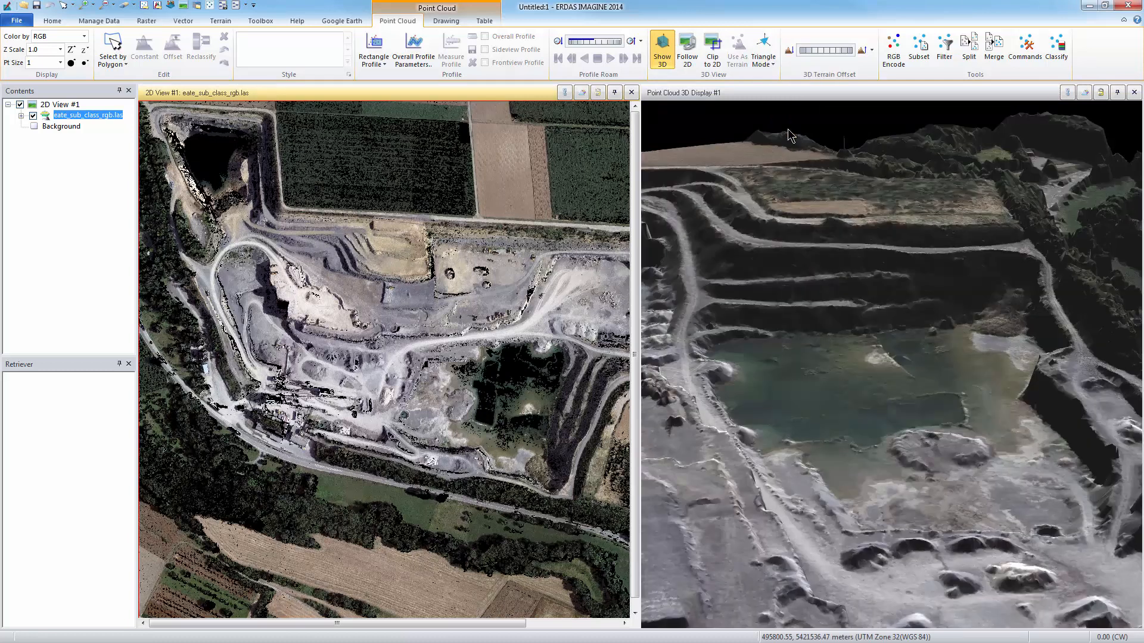
pyautogui.moveTo(898, 335); pyautogui.dragTo(866, 302, button='middle')
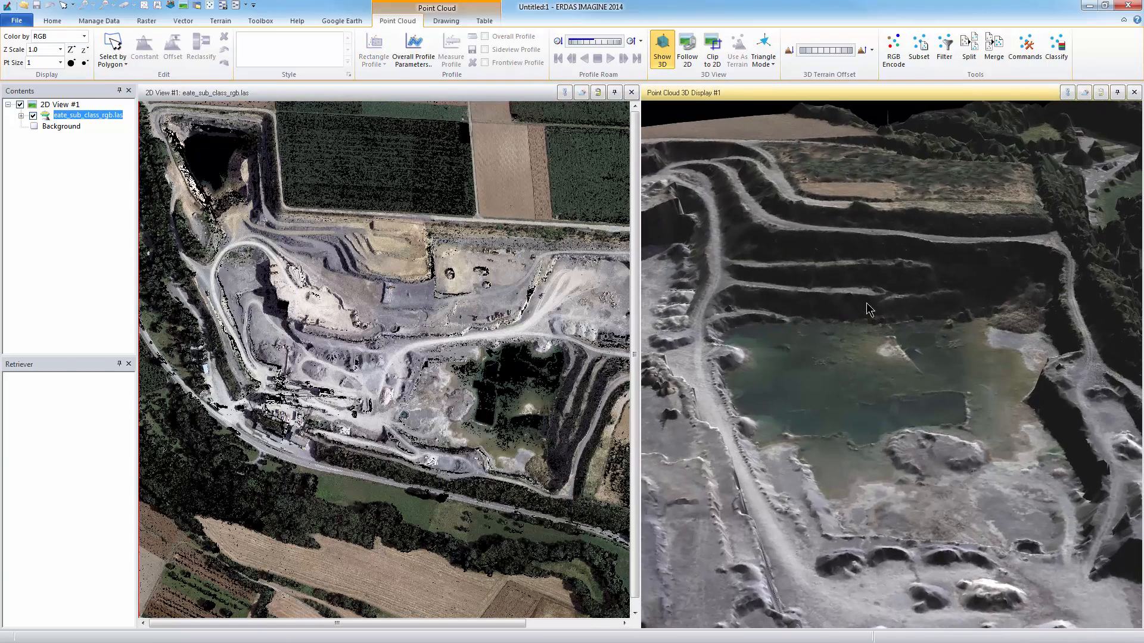